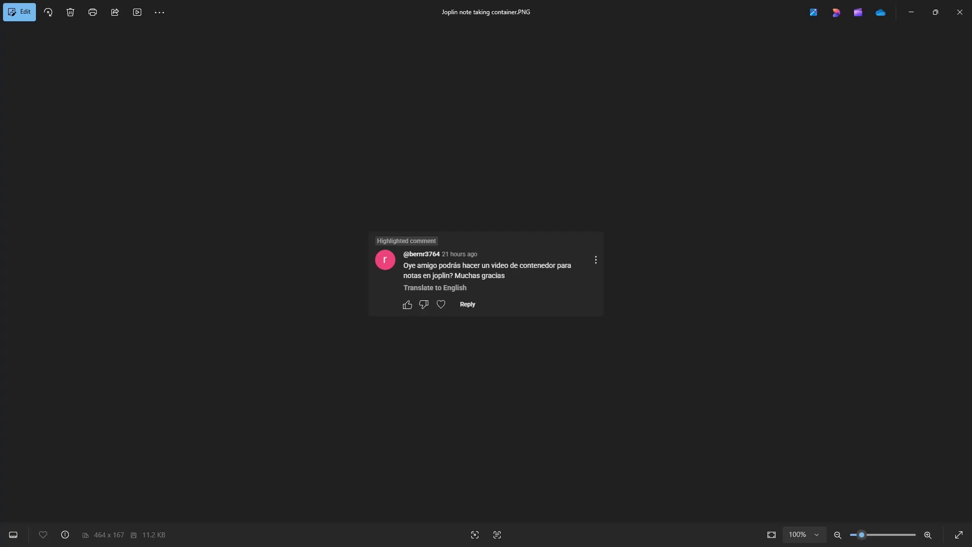
# Zoom into the Joplin container request comment in Photos, then close the screenshot
pyautogui.scroll(5, 530, 236)
pyautogui.scroll(5, 531, 238)
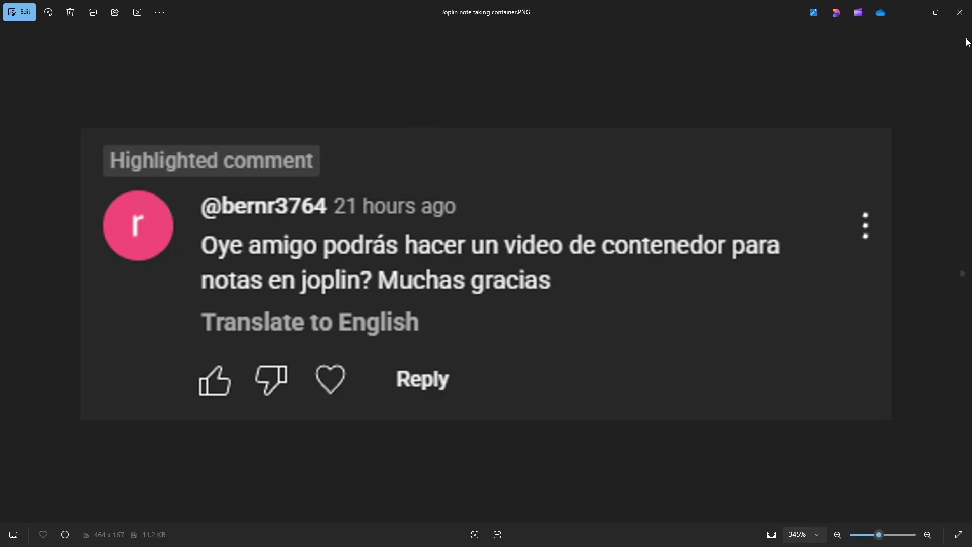
pyautogui.click(960, 12)
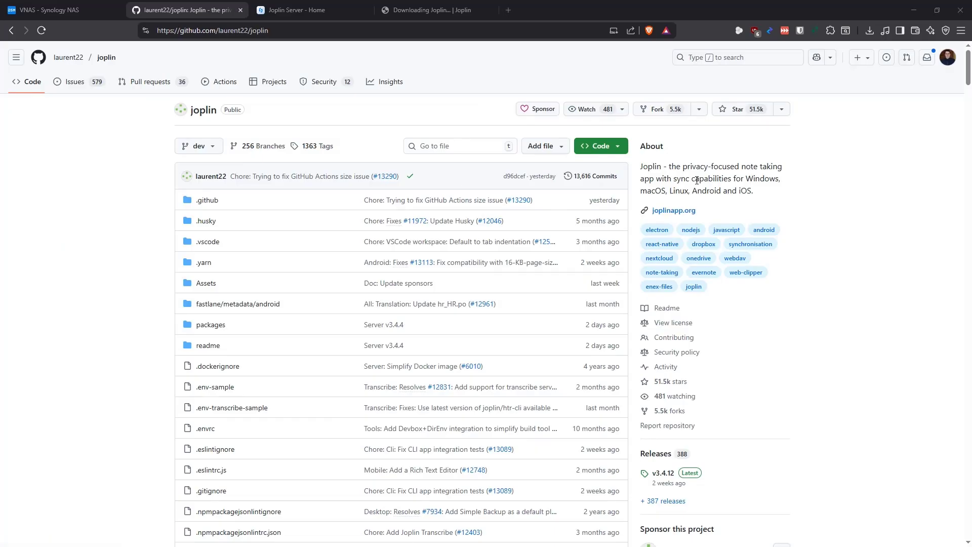
pyautogui.moveTo(642, 172); pyautogui.dragTo(762, 196)
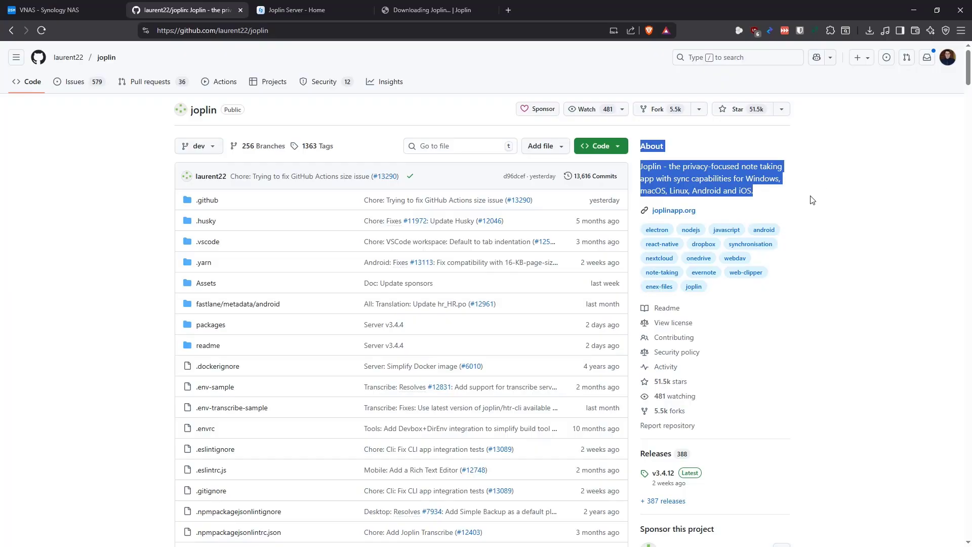
pyautogui.click(835, 184)
pyautogui.scroll(-8, 271, 311)
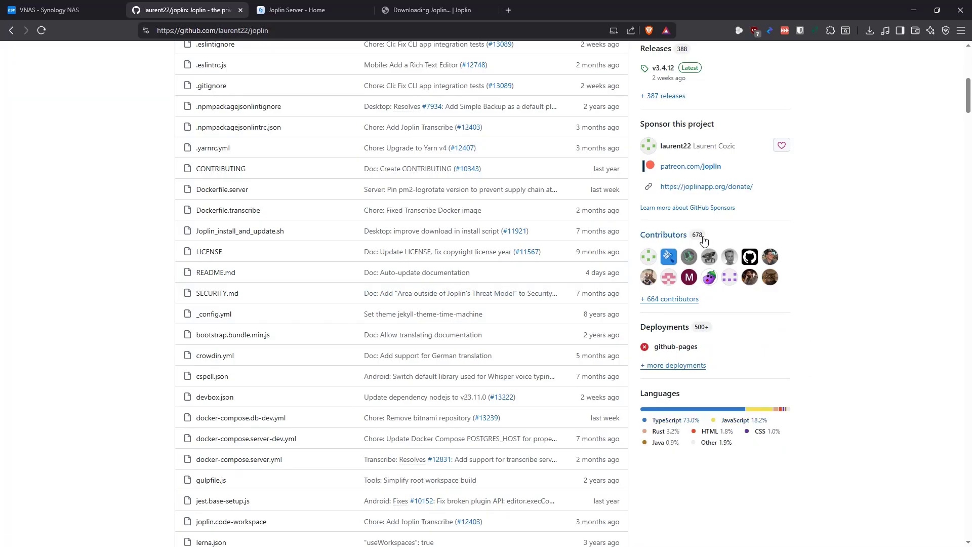
pyautogui.scroll(2, 831, 233)
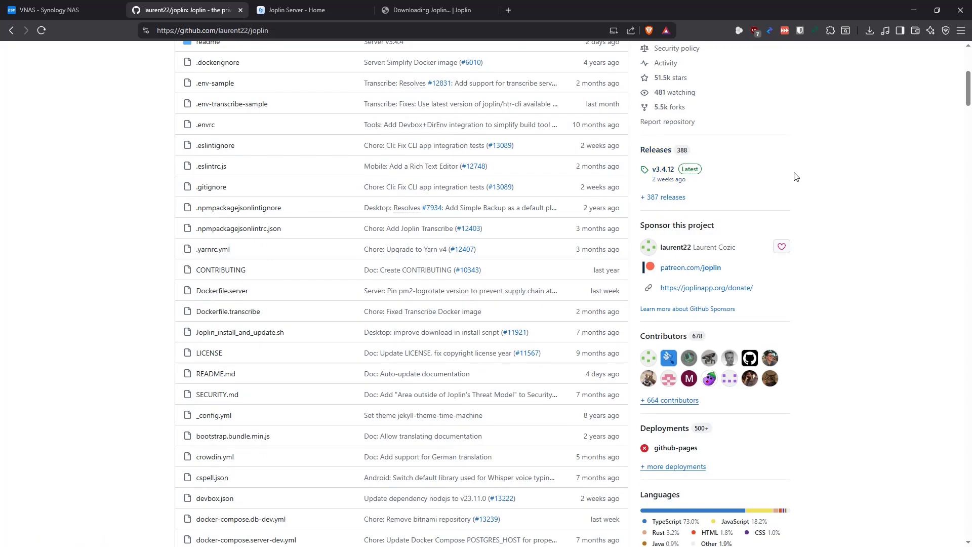
pyautogui.scroll(4, 813, 198)
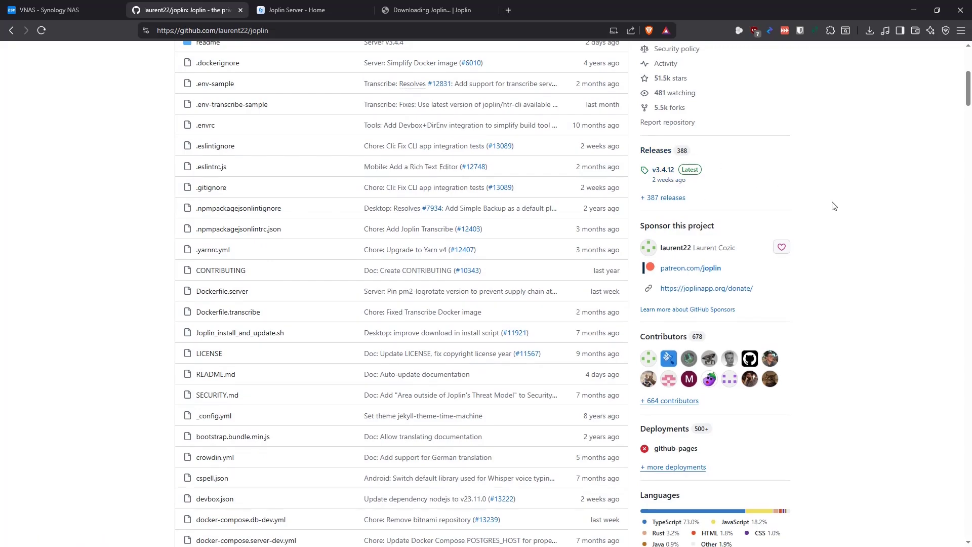
pyautogui.scroll(2, 813, 197)
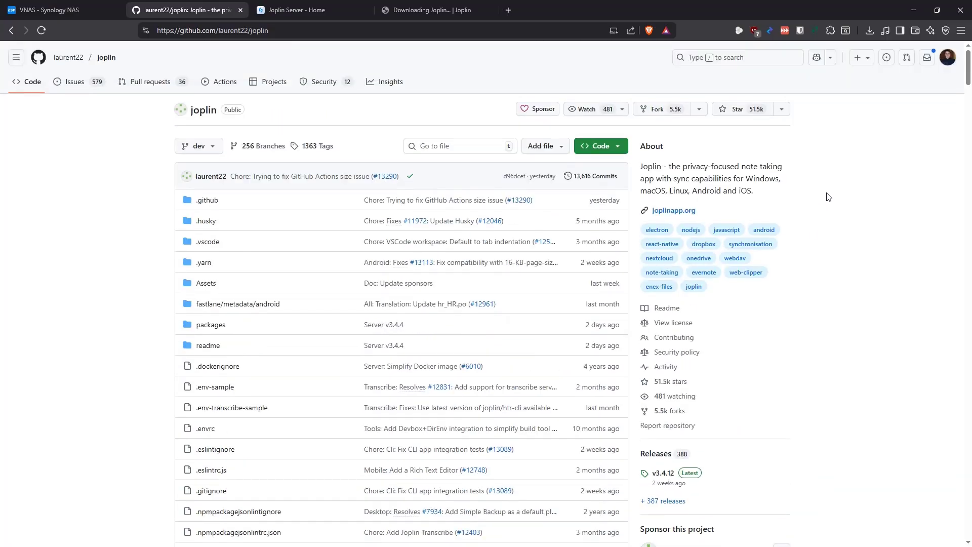
pyautogui.scroll(-20, 828, 197)
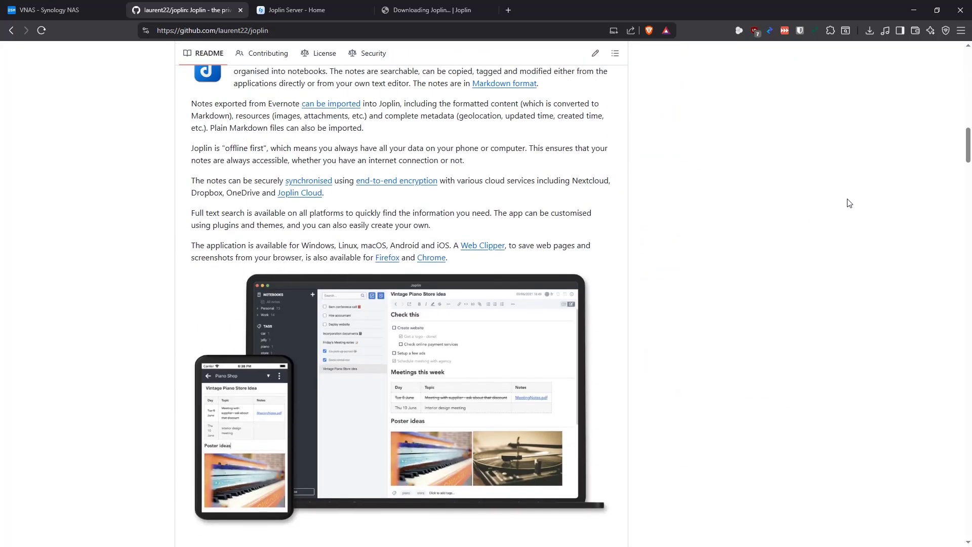
pyautogui.scroll(1, 742, 251)
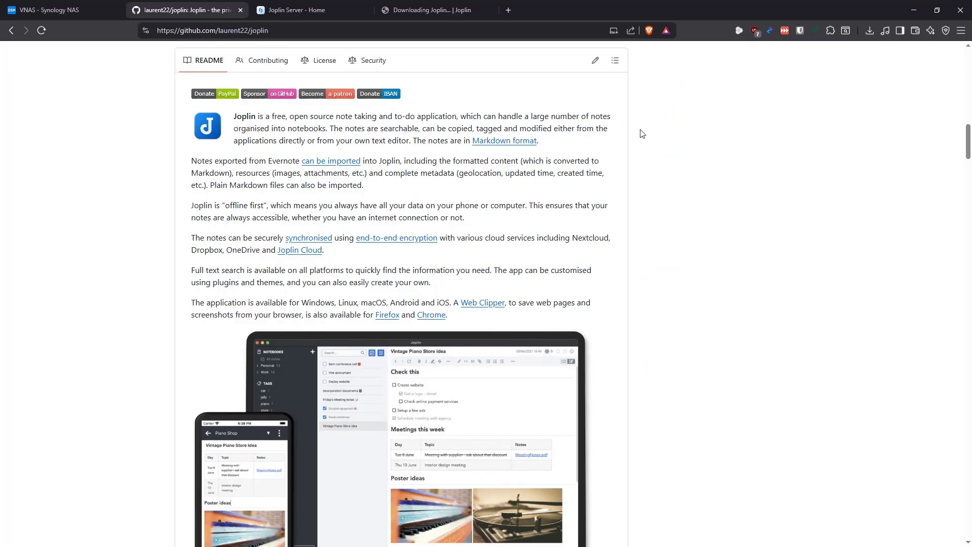
pyautogui.scroll(-1, 642, 133)
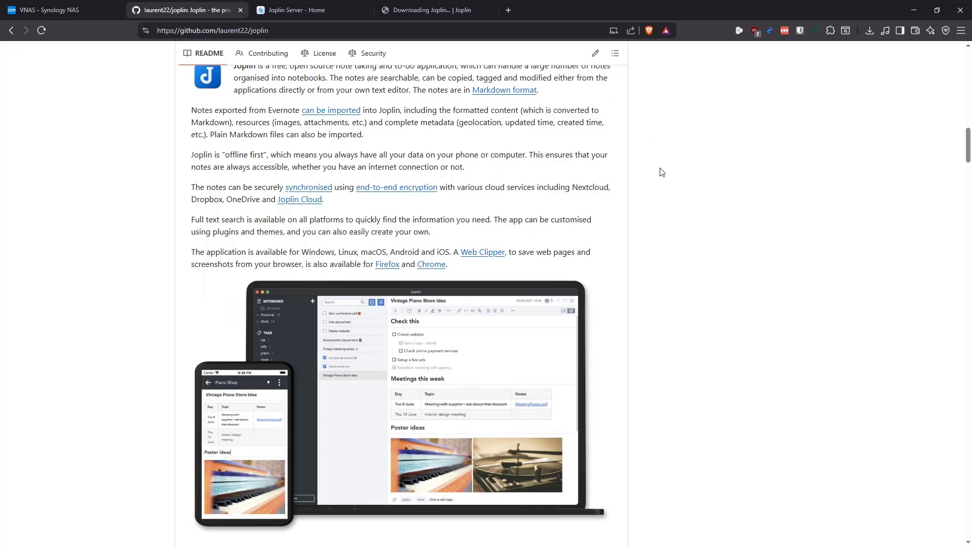
pyautogui.scroll(1, 661, 169)
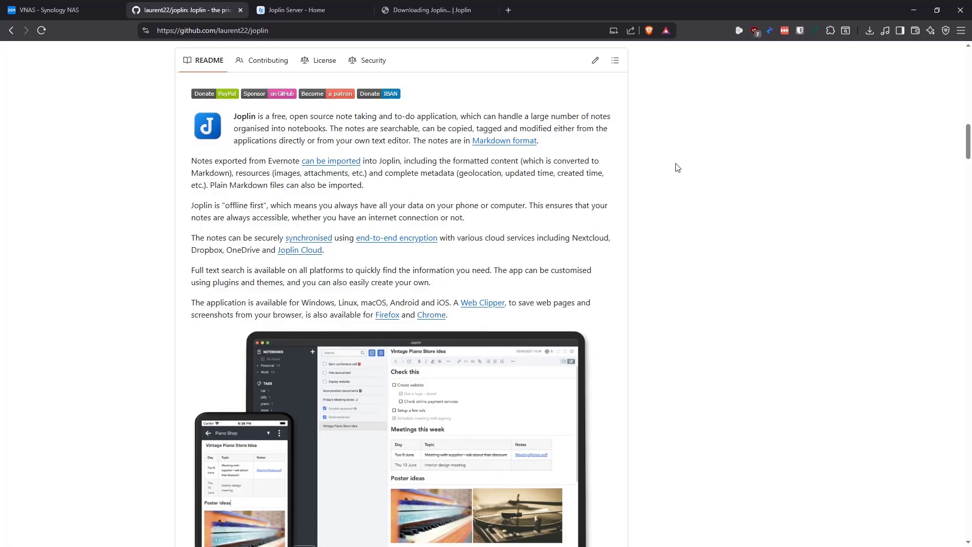
pyautogui.scroll(-2, 673, 161)
pyautogui.scroll(-1, 684, 163)
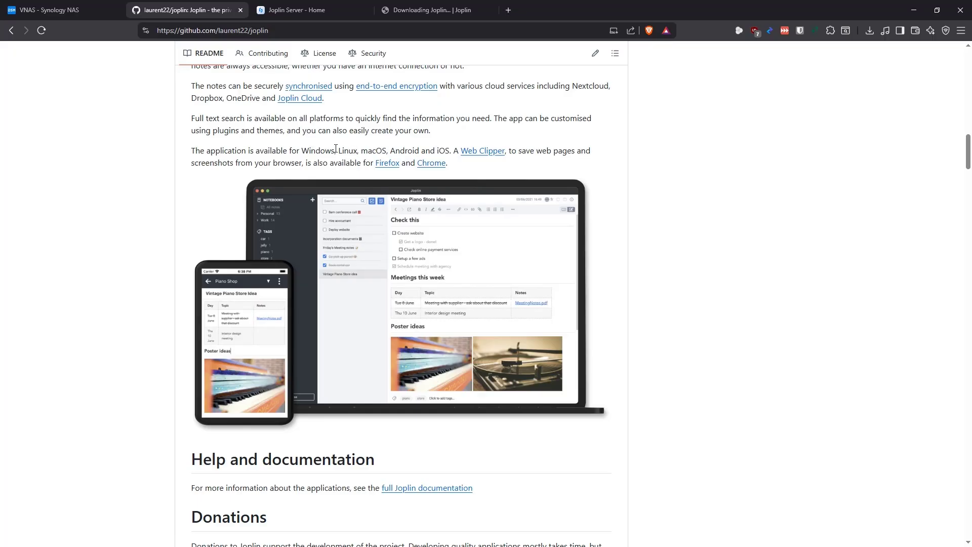
pyautogui.moveTo(207, 152); pyautogui.dragTo(341, 155)
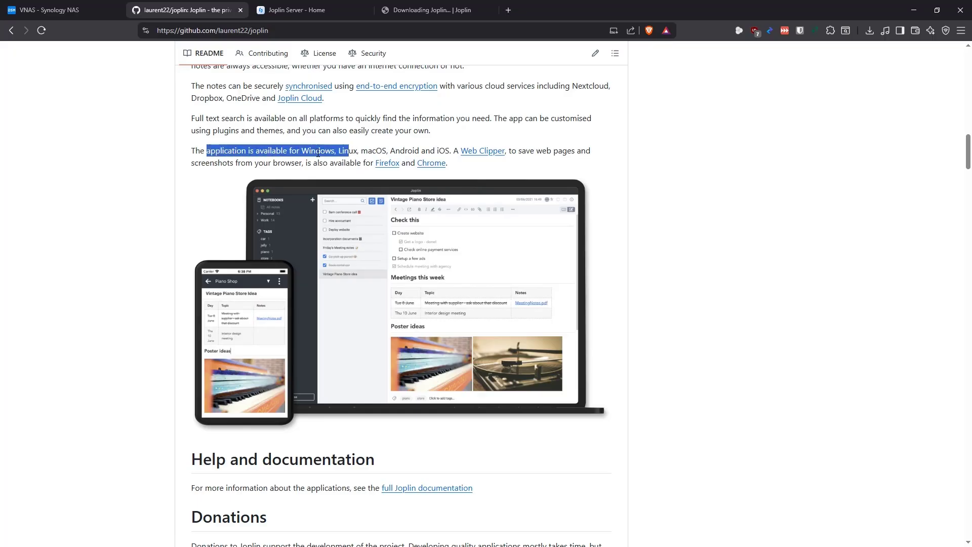
pyautogui.click(428, 153)
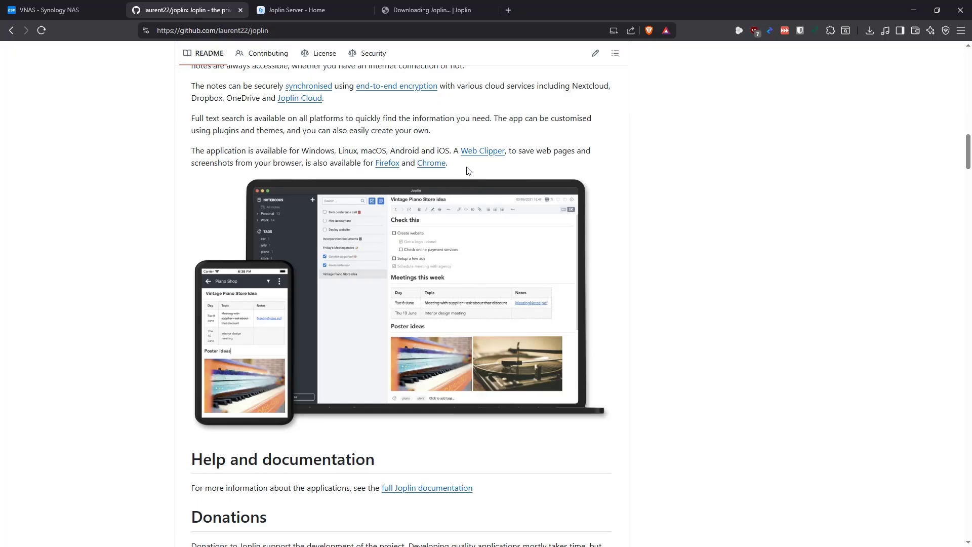
pyautogui.scroll(-15, 698, 152)
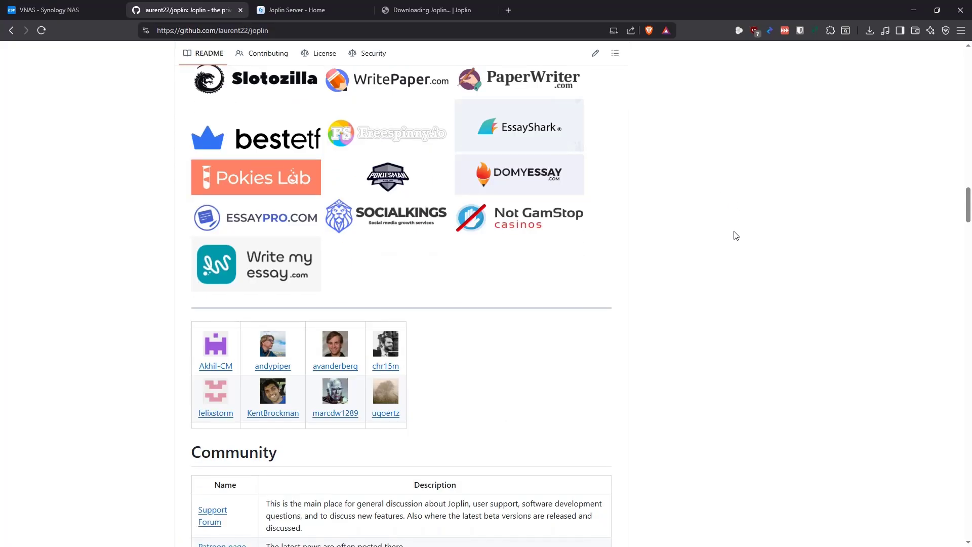
pyautogui.press('Home')
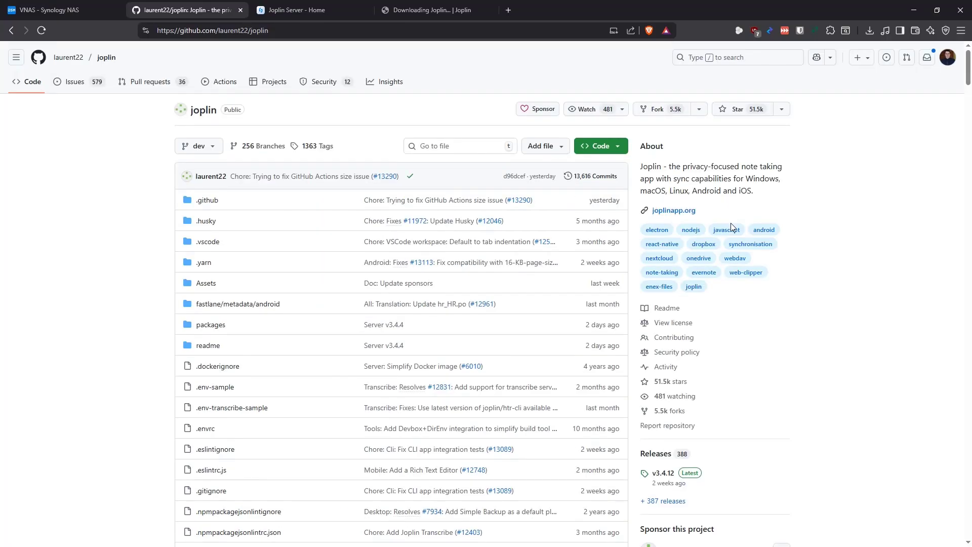
pyautogui.click(66, 9)
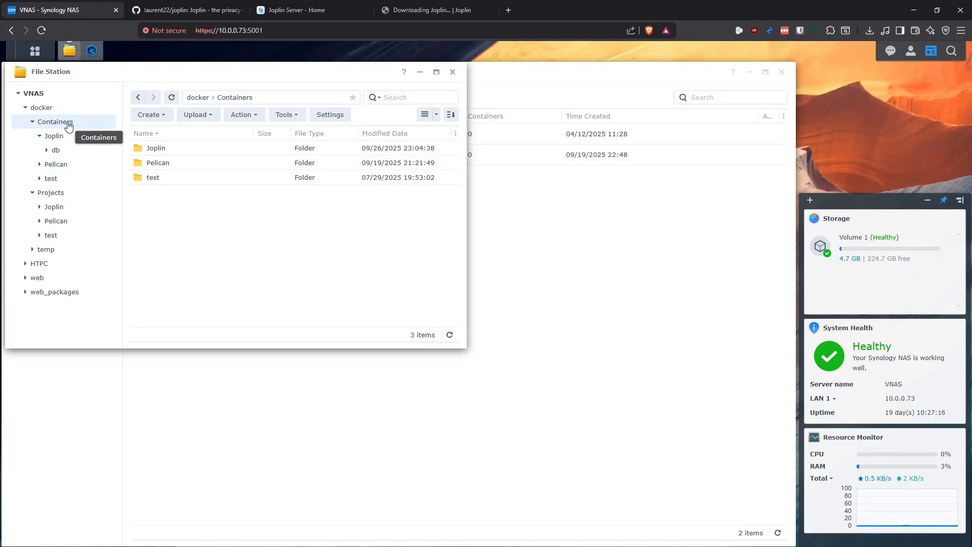
# Browse docker/Containers/Joplin and its db folder in File Station
pyautogui.click(160, 150)
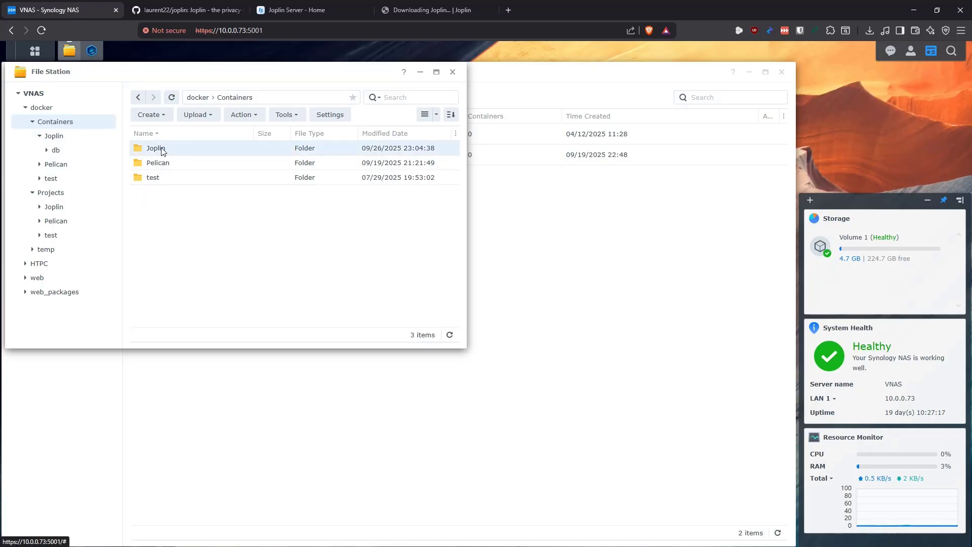
pyautogui.doubleClick(162, 150)
pyautogui.doubleClick(168, 148)
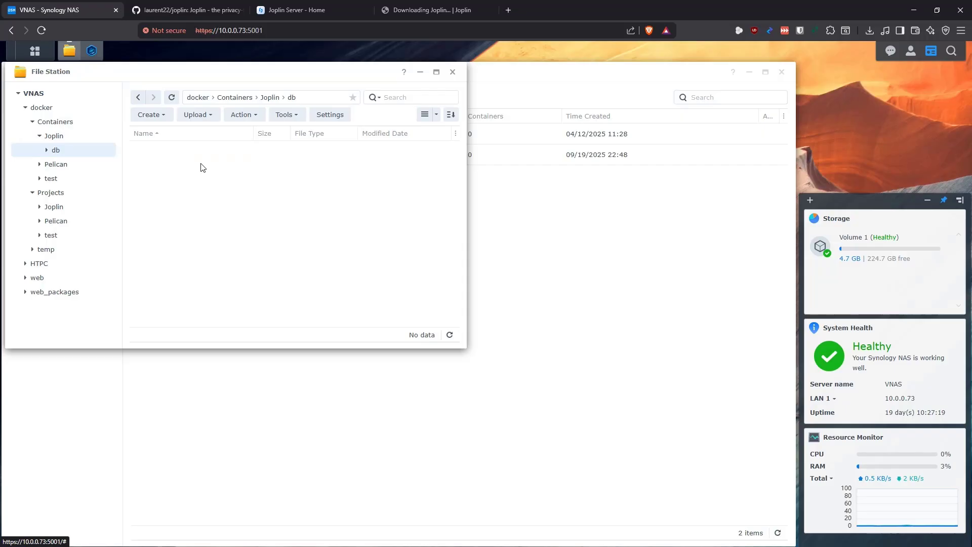
pyautogui.click(137, 98)
pyautogui.click(138, 98)
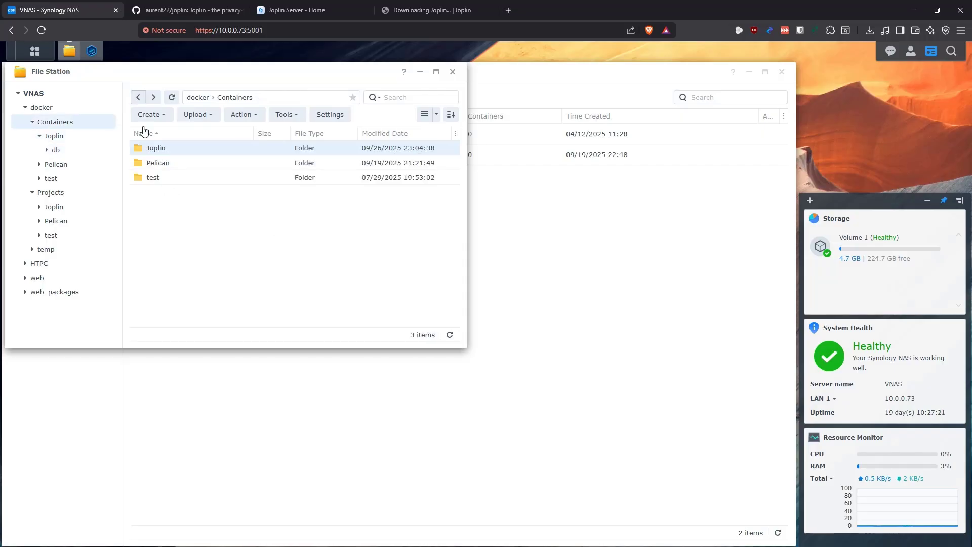
# Confirm docker/Projects/Joplin is empty, then minimise File Station
pyautogui.click(54, 194)
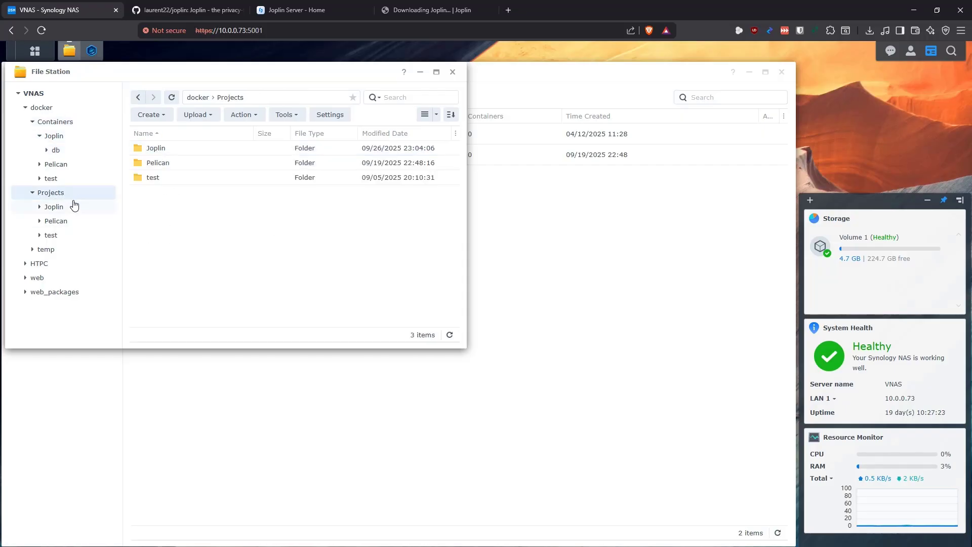
pyautogui.doubleClick(155, 148)
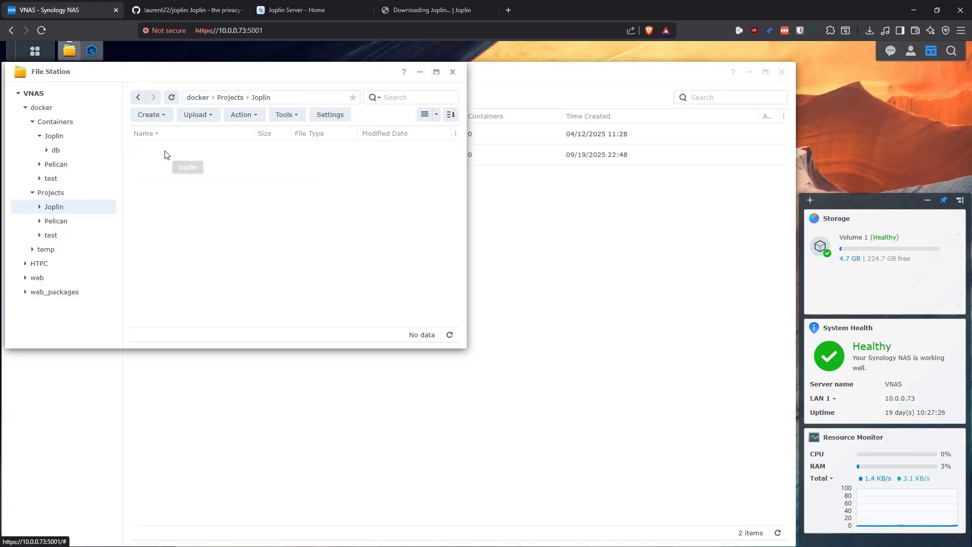
pyautogui.click(138, 99)
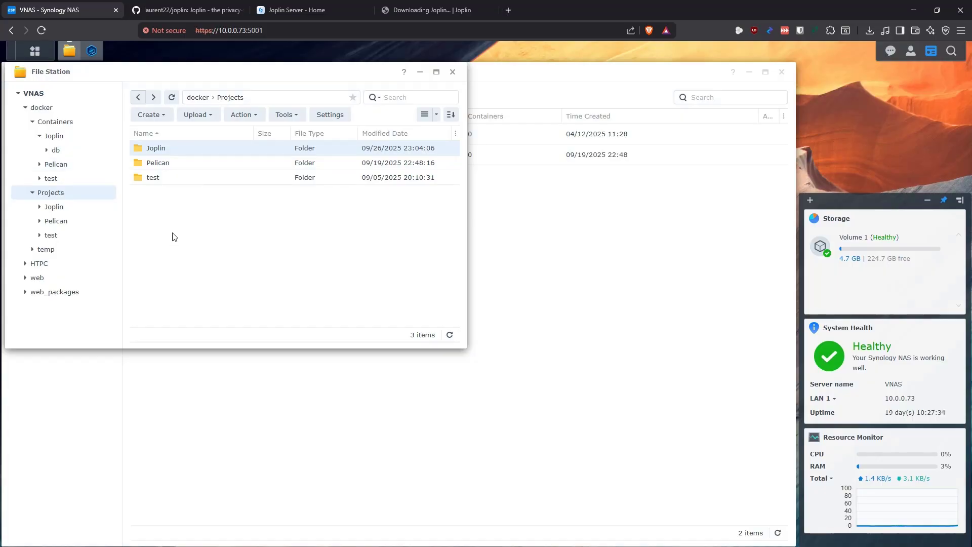
pyautogui.click(71, 53)
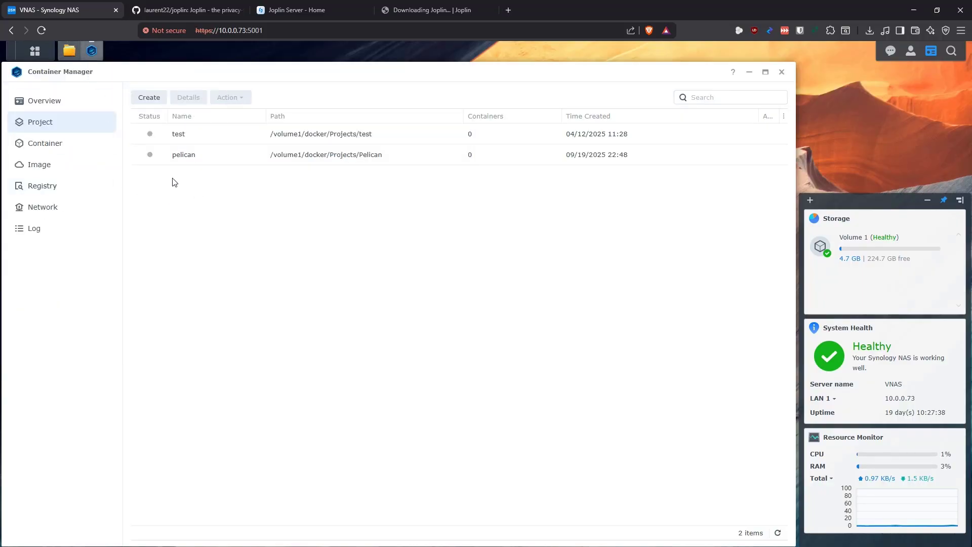
# Start a new project named joplin with path /docker/Projects/Joplin
pyautogui.click(144, 99)
pyautogui.click(346, 225)
pyautogui.write('joplin')
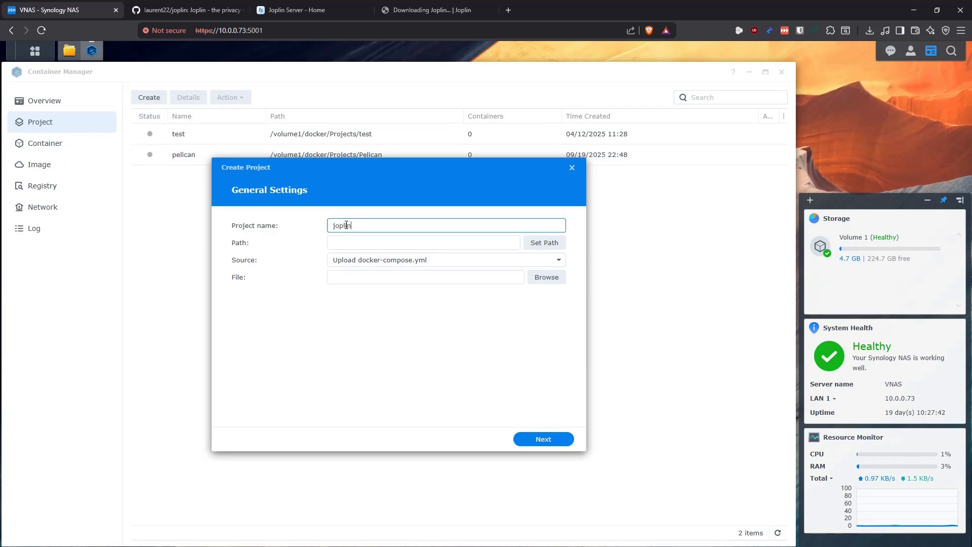
pyautogui.click(542, 244)
pyautogui.click(307, 250)
pyautogui.click(315, 278)
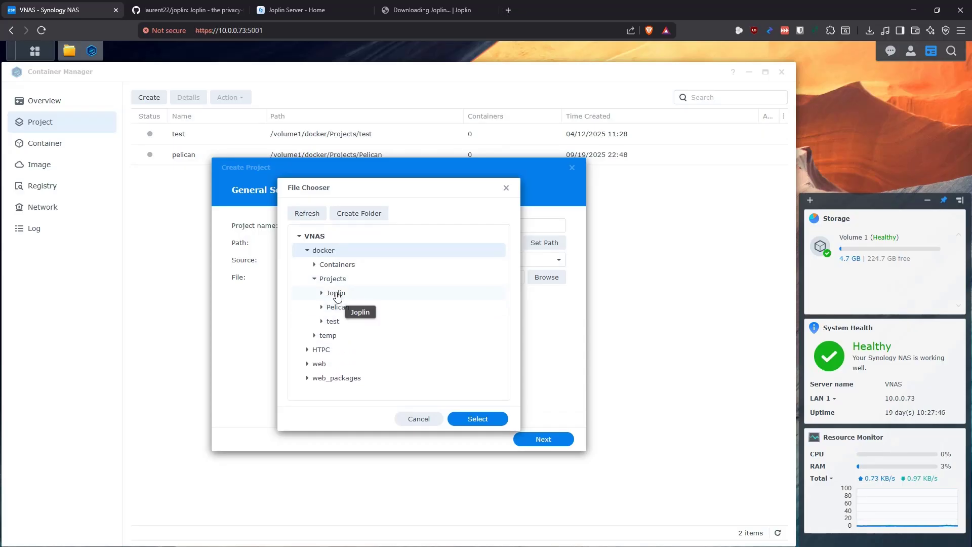
pyautogui.click(338, 294)
pyautogui.click(478, 420)
# Paste the compose file into a new docker-compose.yml and finish creating the project without starting it
pyautogui.click(398, 261)
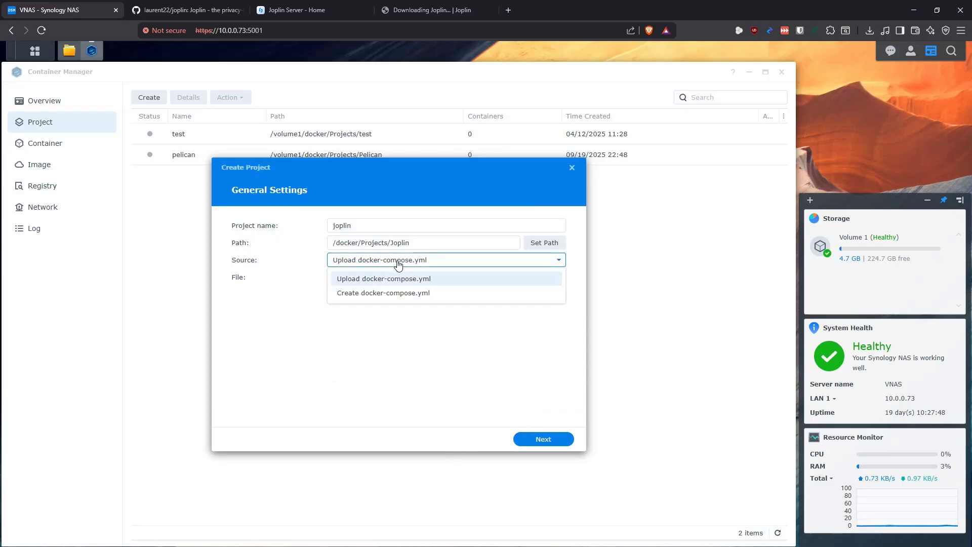
pyautogui.click(393, 293)
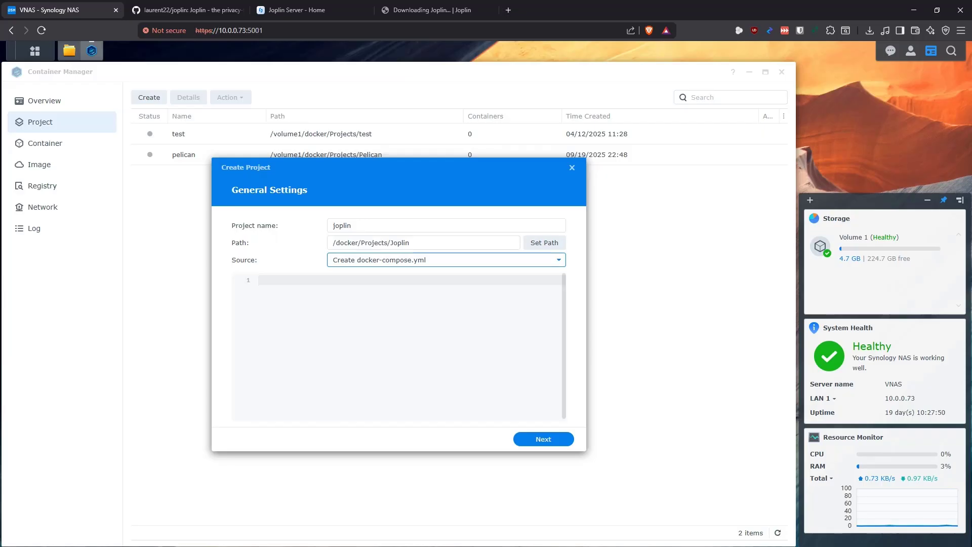
pyautogui.hotkey('alt', 'Tab')
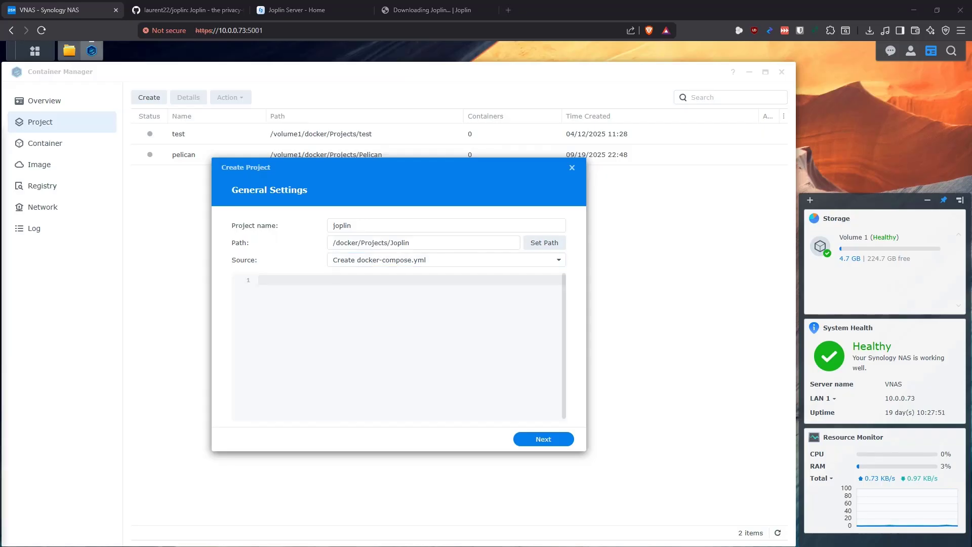
pyautogui.click(419, 349)
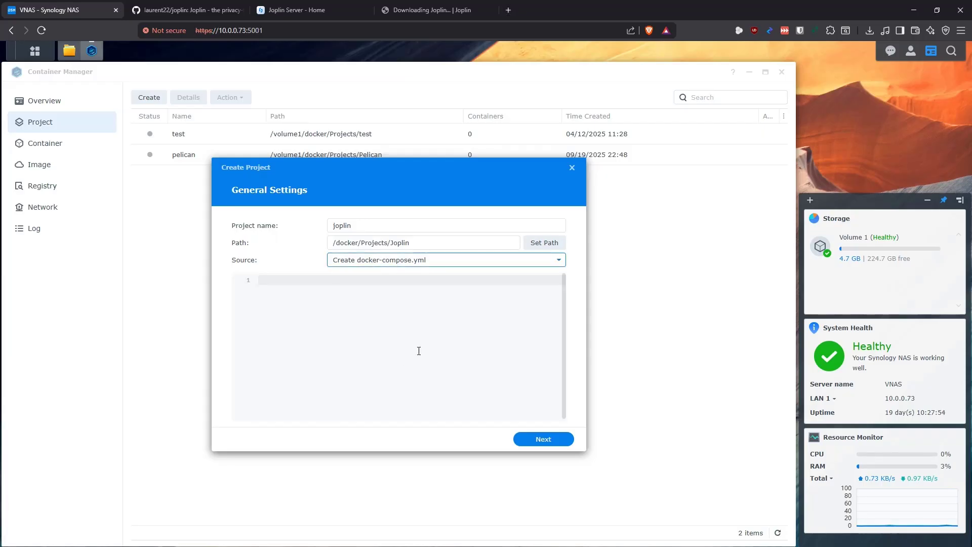
pyautogui.hotkey('ctrl', 'v')
pyautogui.click(543, 439)
pyautogui.click(549, 442)
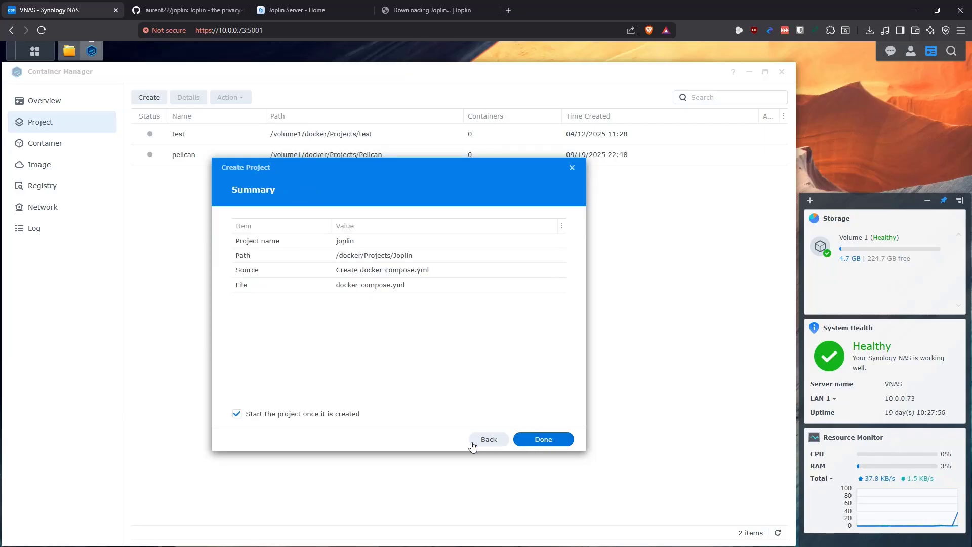
pyautogui.click(333, 414)
pyautogui.click(560, 445)
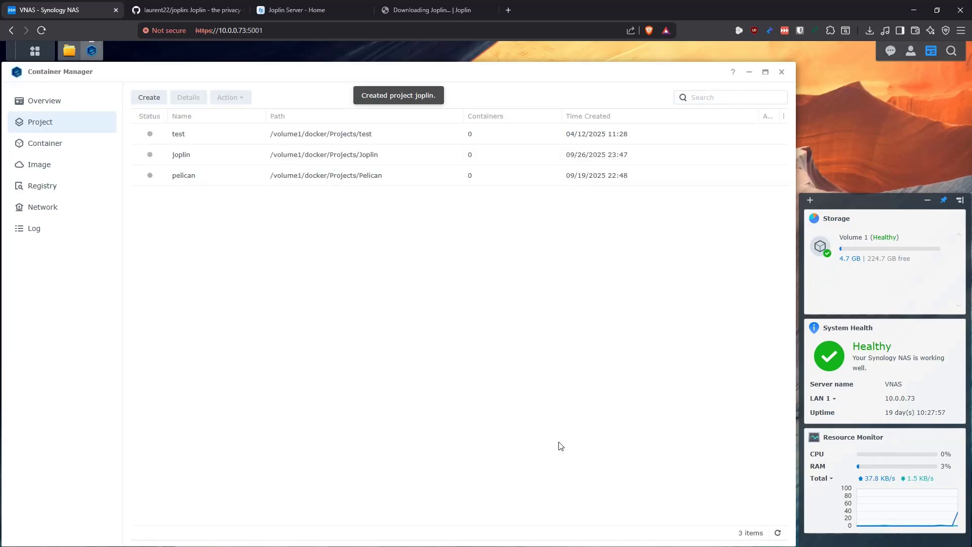
# Open the joplin project's YAML configuration and review the Database container header and Joplin-DB name
pyautogui.doubleClick(184, 156)
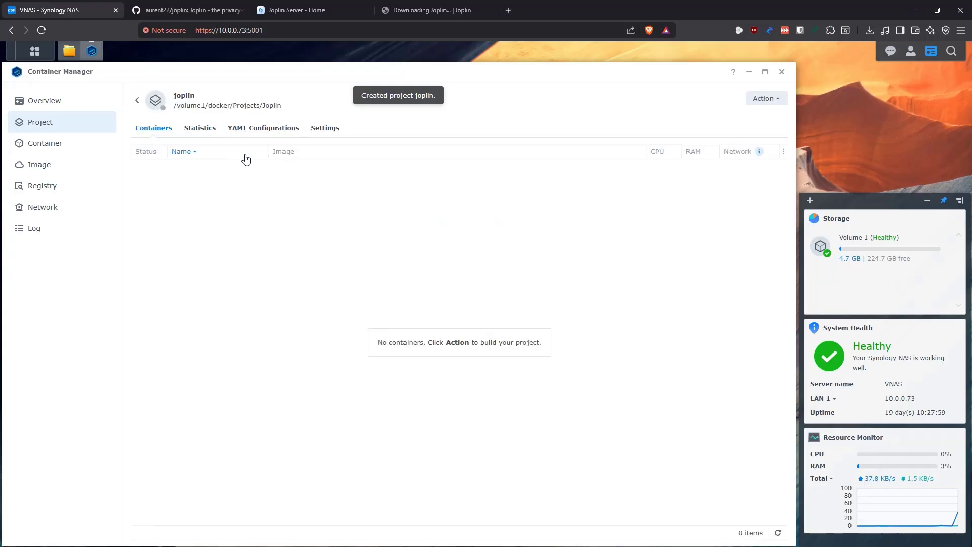
pyautogui.click(258, 130)
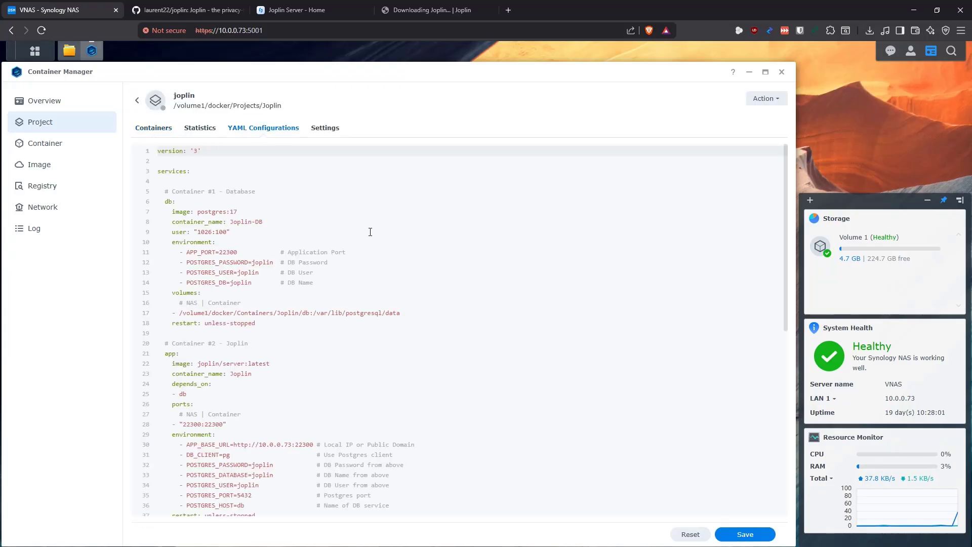
pyautogui.click(189, 182)
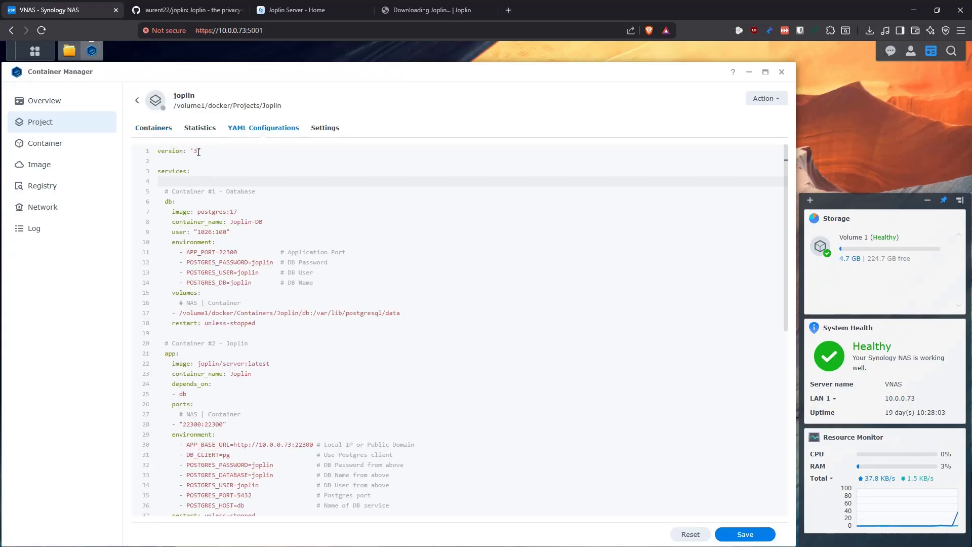
pyautogui.scroll(-1, 237, 197)
pyautogui.moveTo(258, 166); pyautogui.dragTo(169, 167)
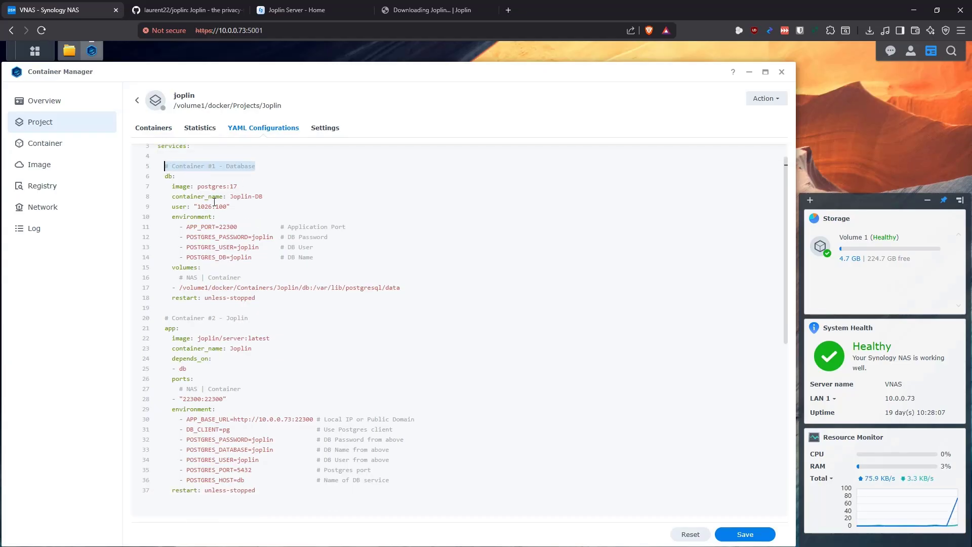
pyautogui.click(240, 187)
pyautogui.click(245, 197)
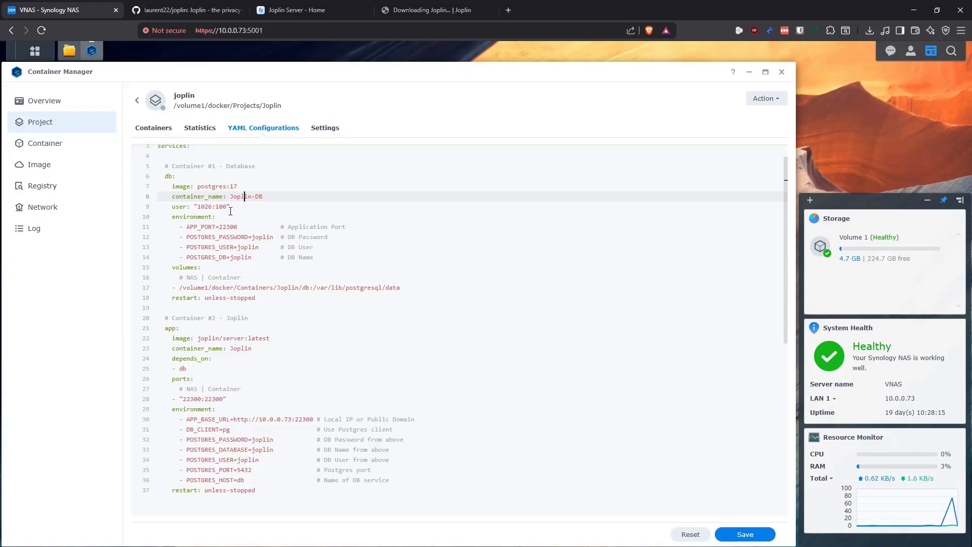
# Review the database user line, volumes mapping, and APP_PORT 22300 setting
pyautogui.click(232, 207)
pyautogui.hotkey('shift', 'Home')
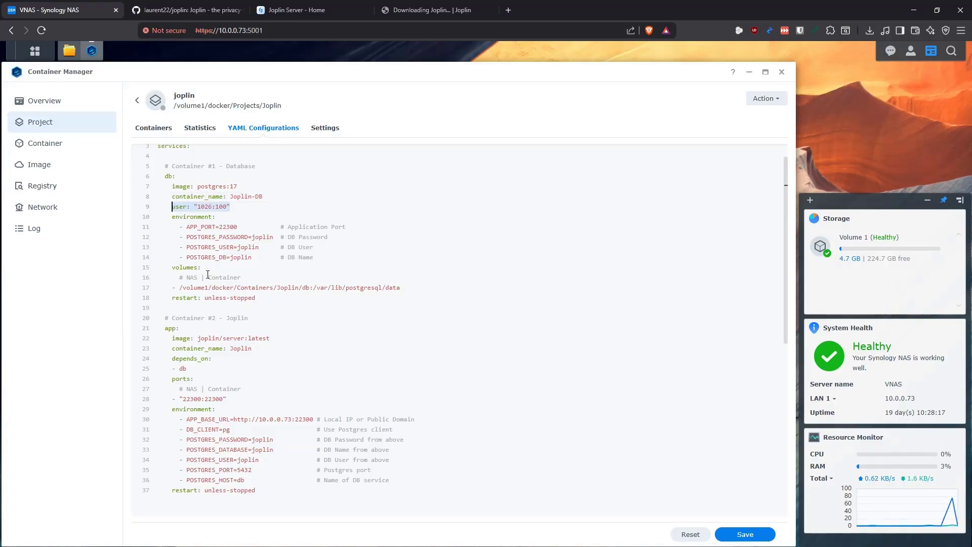
pyautogui.moveTo(407, 289); pyautogui.dragTo(172, 267)
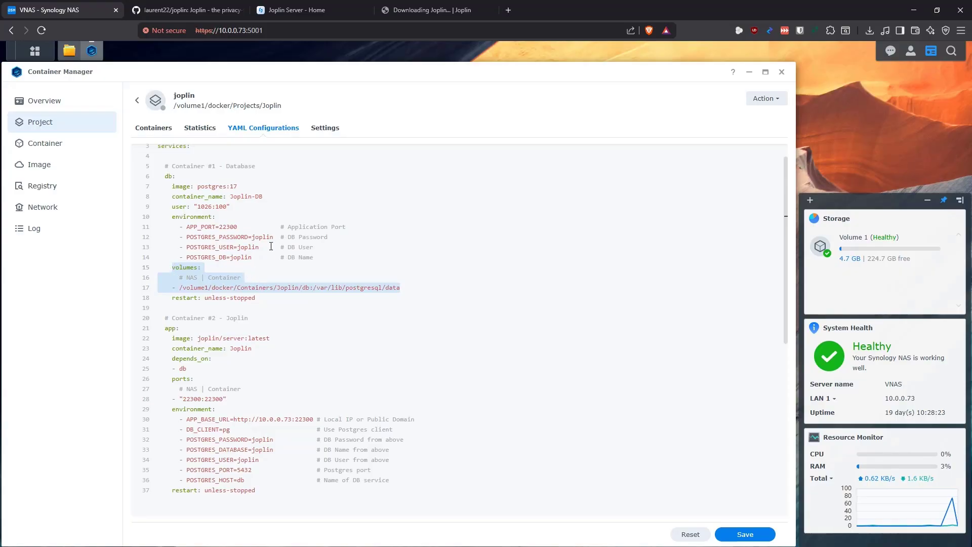
pyautogui.click(227, 229)
pyautogui.moveTo(216, 228); pyautogui.dragTo(188, 229)
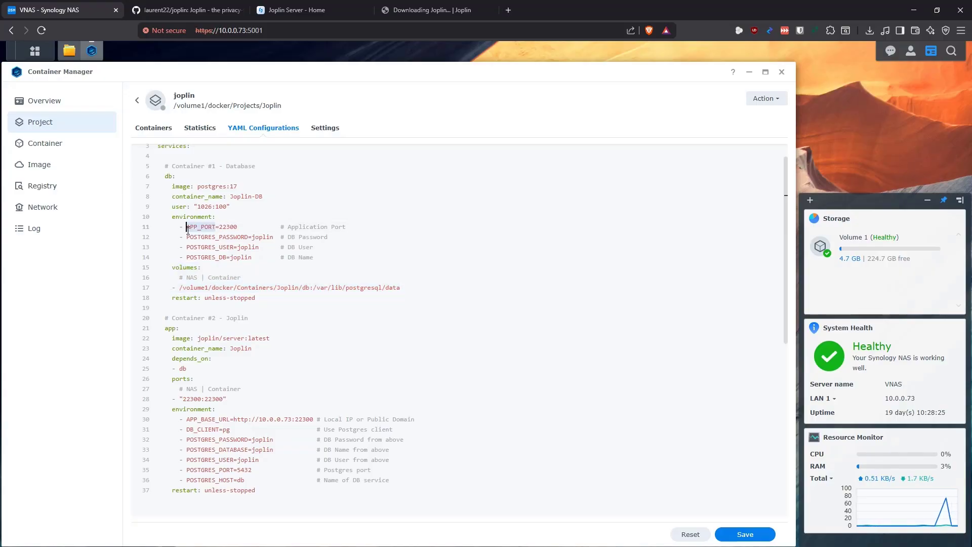
pyautogui.click(225, 228)
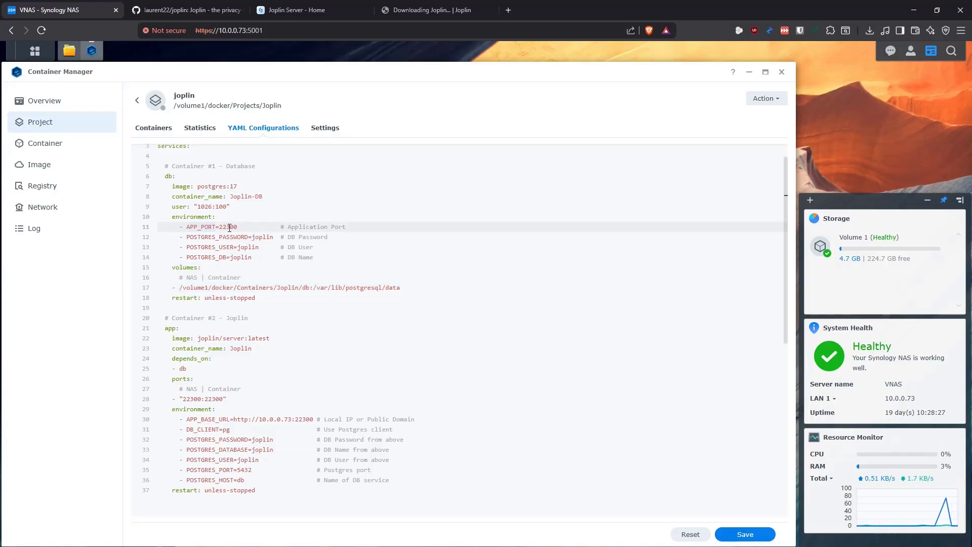
# Review POSTGRES_PASSWORD, POSTGRES_USER, POSTGRES_DB and the /volume1/docker/Containers/Joplin/db host path in File Station
pyautogui.click(266, 236)
pyautogui.moveTo(246, 238); pyautogui.dragTo(182, 238)
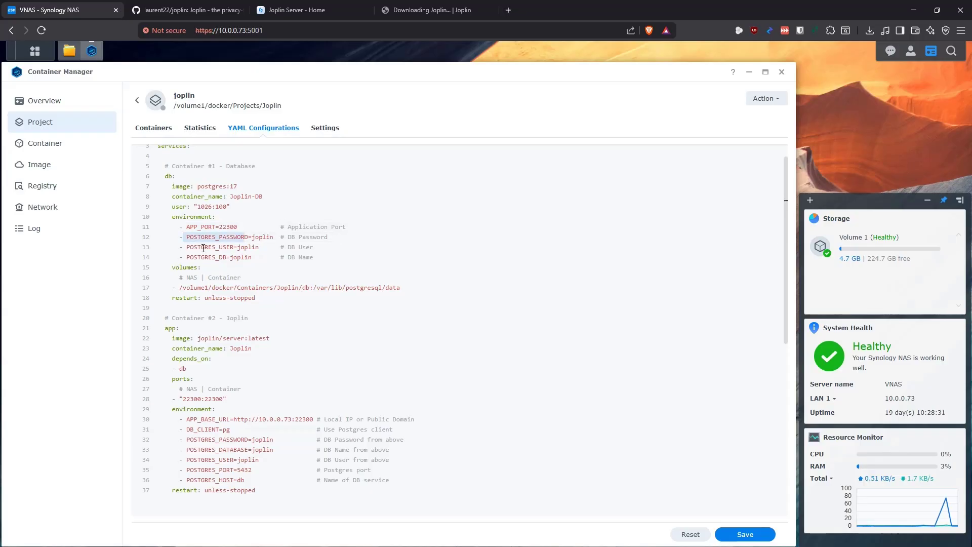
pyautogui.click(251, 247)
pyautogui.click(242, 258)
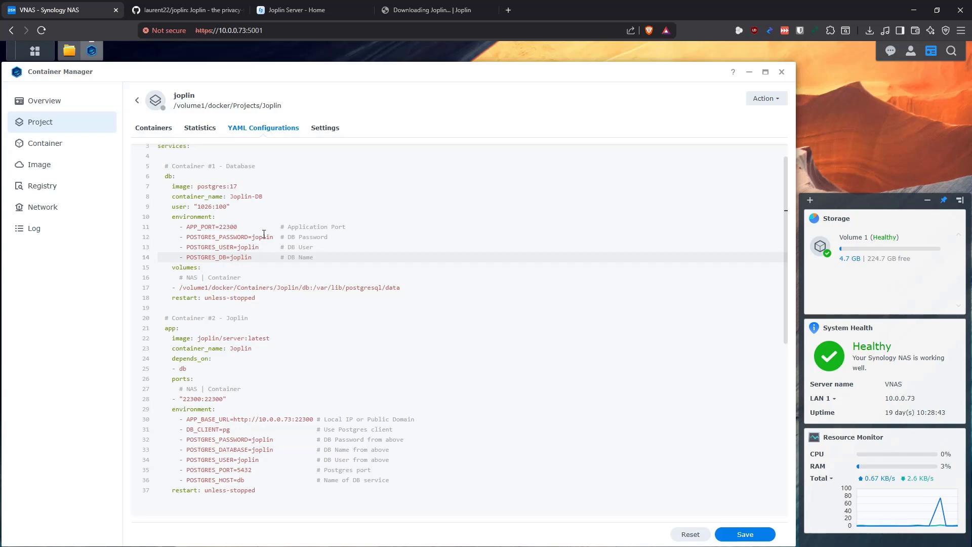
pyautogui.scroll(-1, 319, 258)
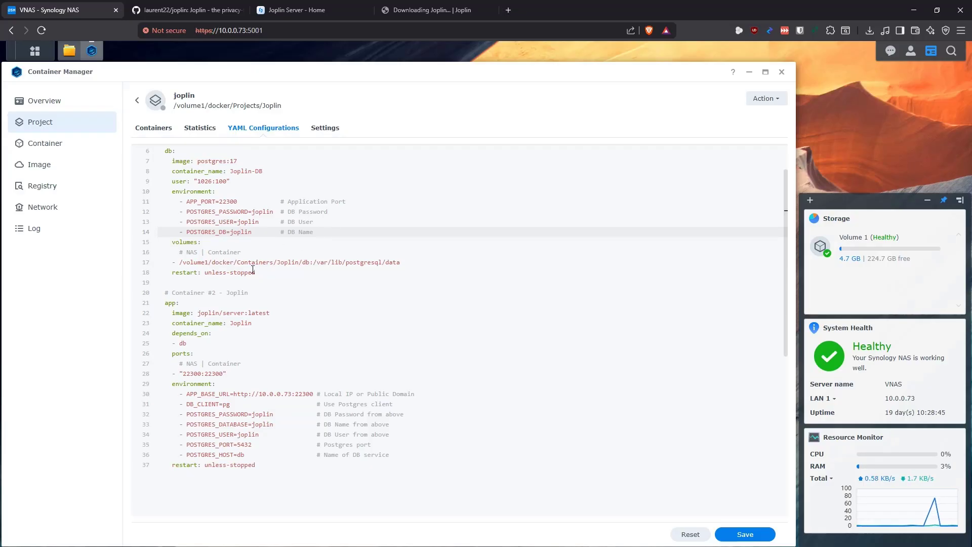
pyautogui.moveTo(309, 262); pyautogui.dragTo(179, 264)
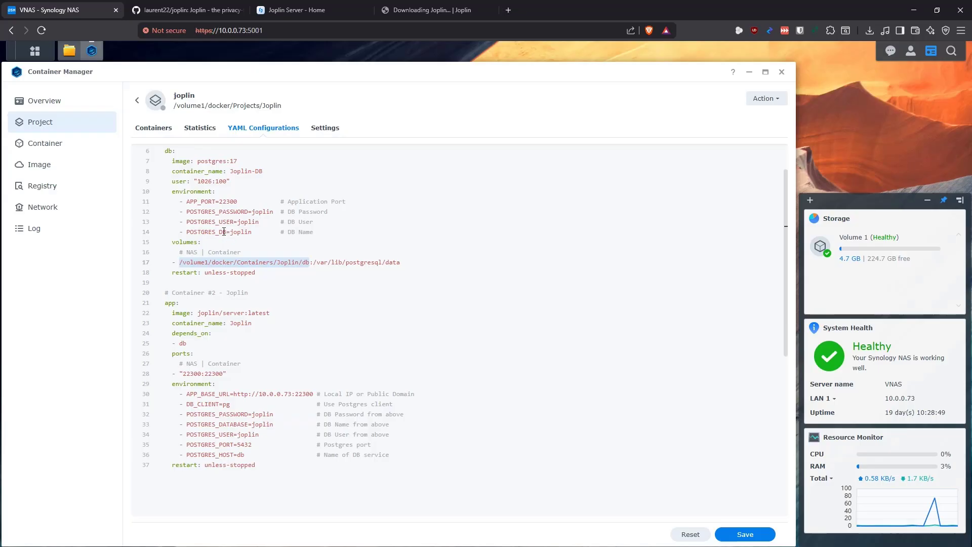
pyautogui.click(70, 50)
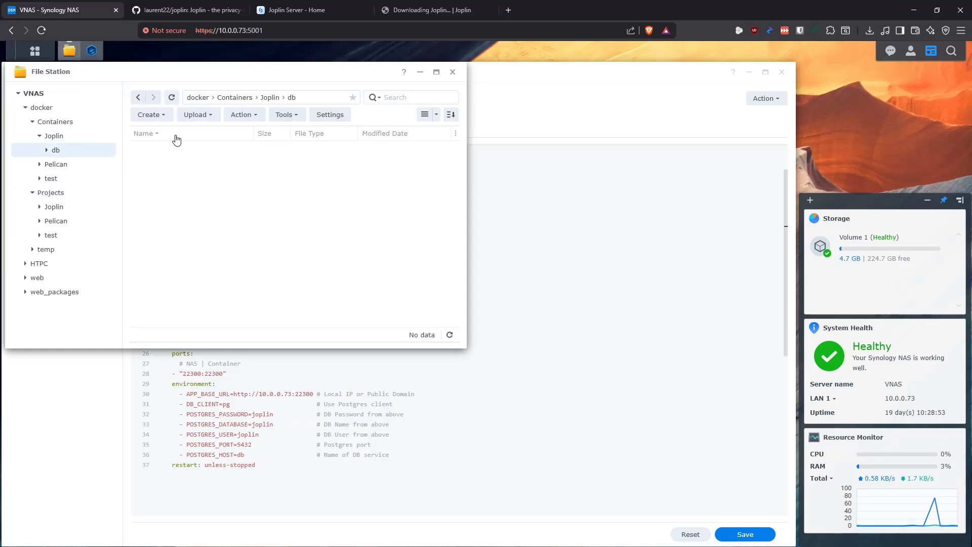
# Return to the joplin YAML and highlight the /var/lib/postgresql/data container path and lines 16–18
pyautogui.click(92, 51)
pyautogui.moveTo(404, 262); pyautogui.dragTo(313, 263)
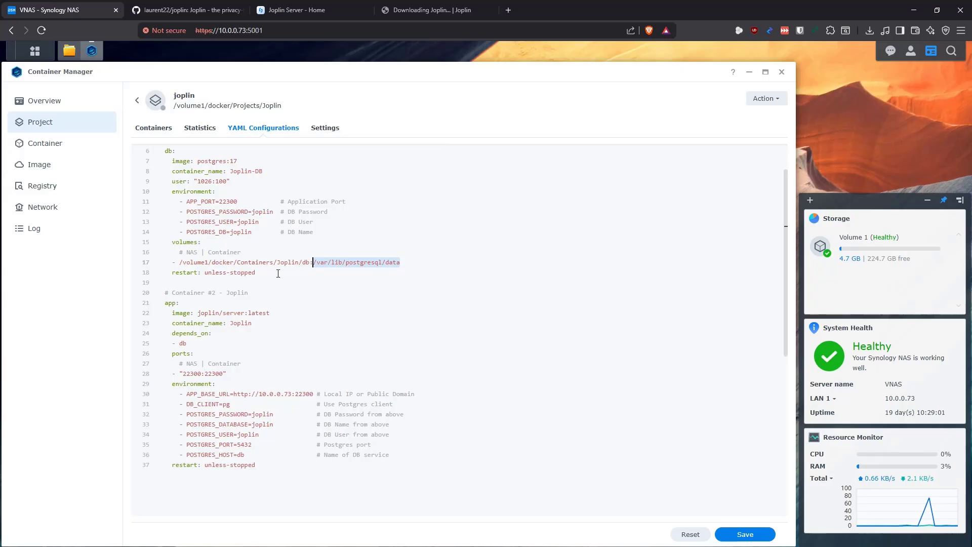
pyautogui.moveTo(278, 274); pyautogui.dragTo(161, 252)
pyautogui.click(289, 254)
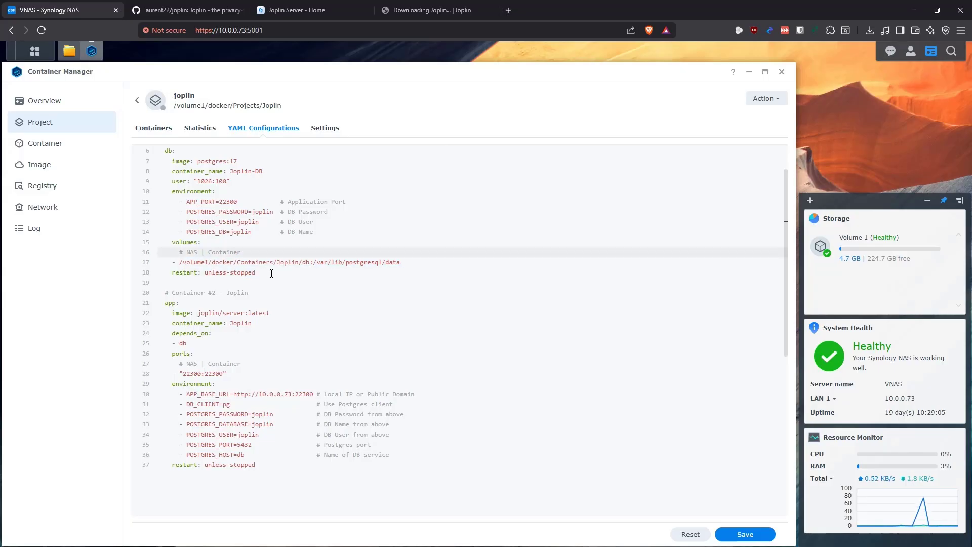
pyautogui.scroll(-1, 304, 224)
pyautogui.scroll(3, 307, 253)
pyautogui.scroll(-2, 306, 252)
pyautogui.moveTo(257, 295); pyautogui.dragTo(168, 294)
pyautogui.click(187, 307)
pyautogui.moveTo(274, 313); pyautogui.dragTo(198, 313)
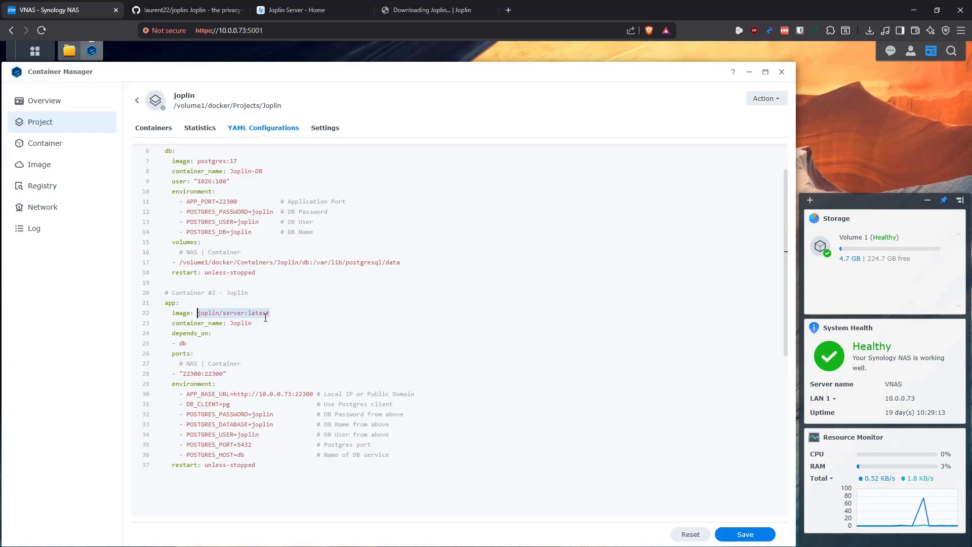
pyautogui.click(249, 323)
pyautogui.moveTo(251, 323); pyautogui.dragTo(172, 323)
pyautogui.click(211, 333)
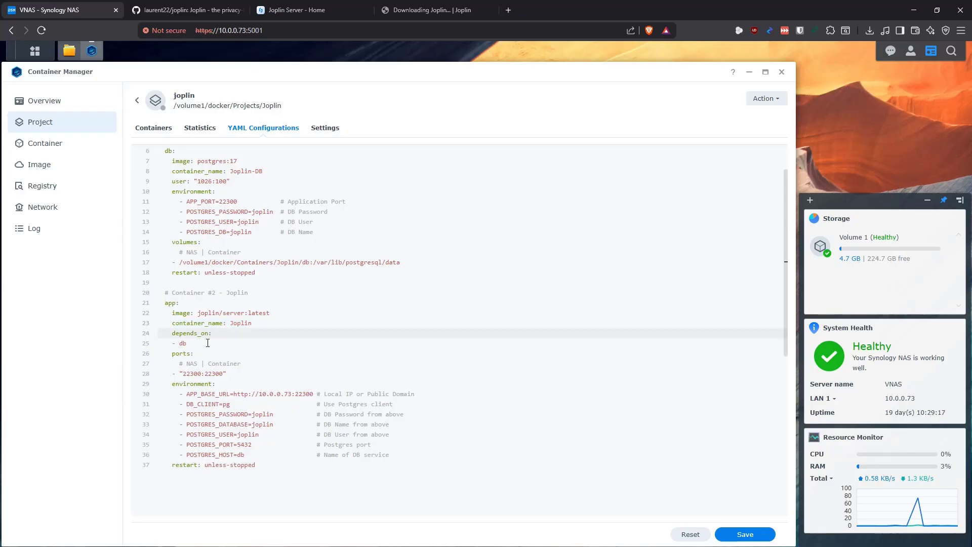
pyautogui.moveTo(196, 345); pyautogui.dragTo(173, 335)
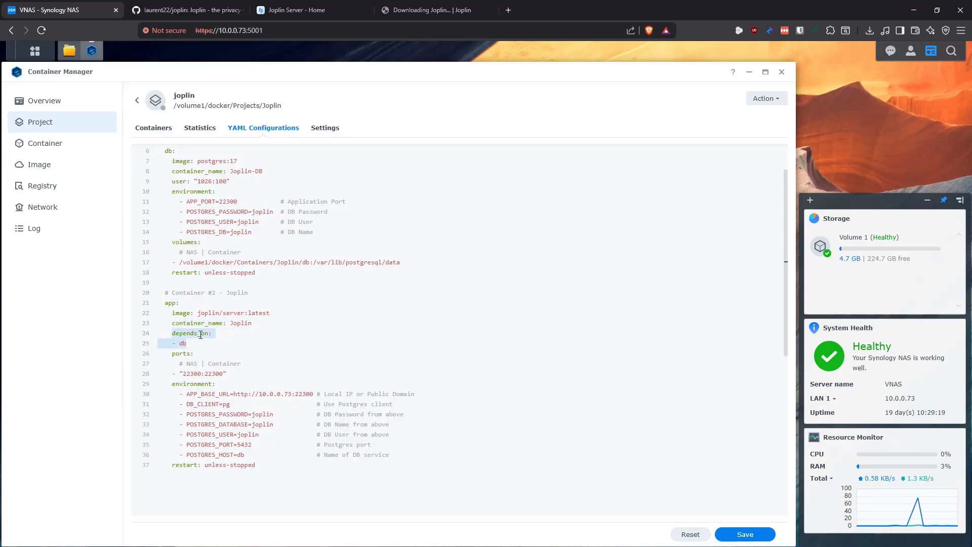
pyautogui.scroll(-1, 203, 278)
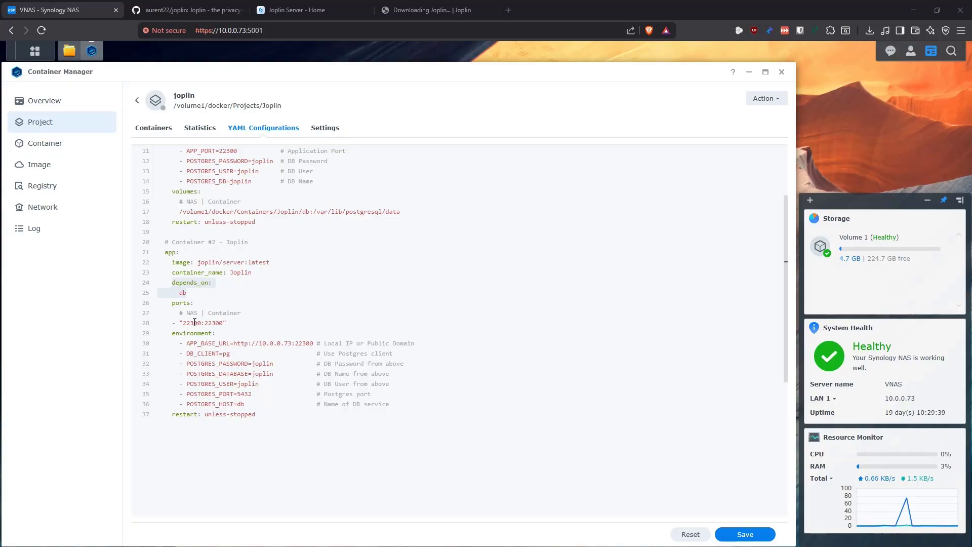
pyautogui.doubleClick(195, 323)
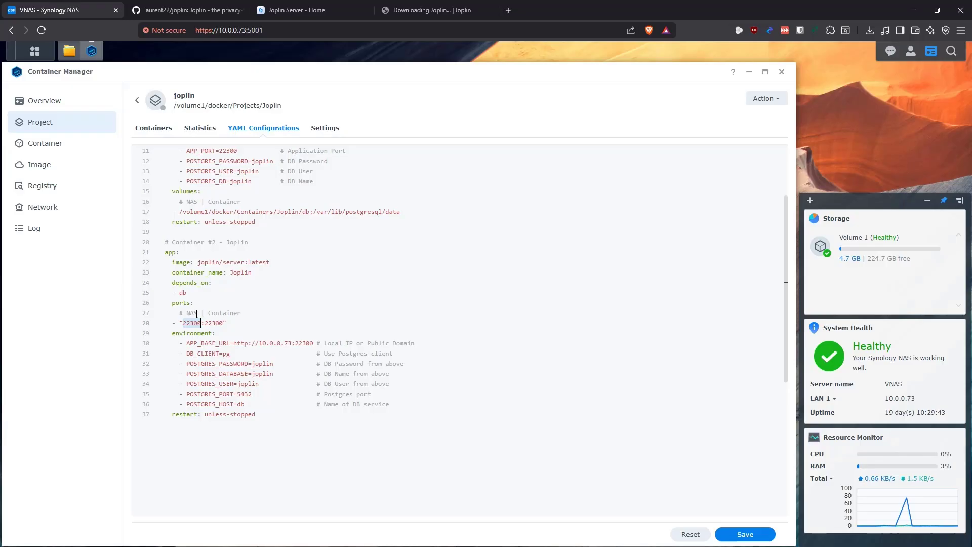
pyautogui.doubleClick(213, 323)
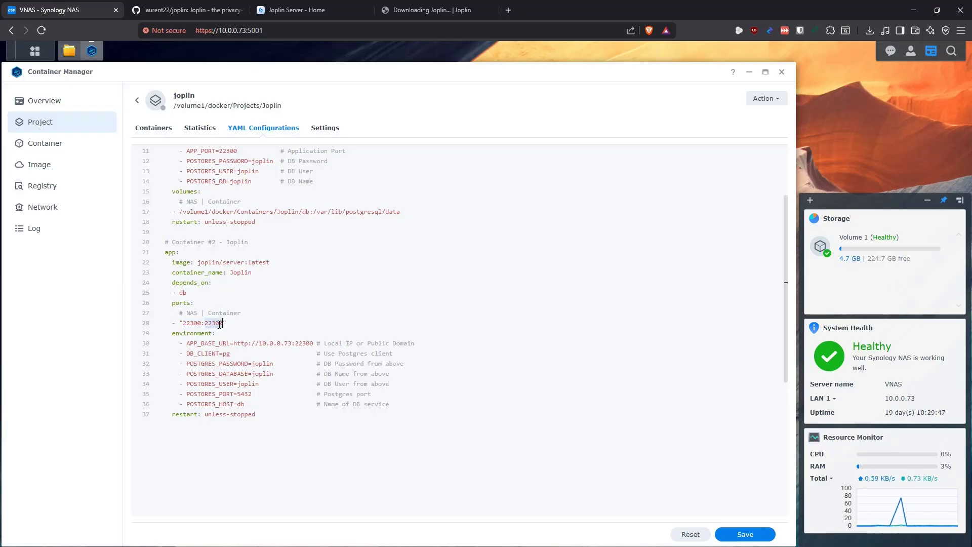
pyautogui.click(293, 312)
pyautogui.click(236, 336)
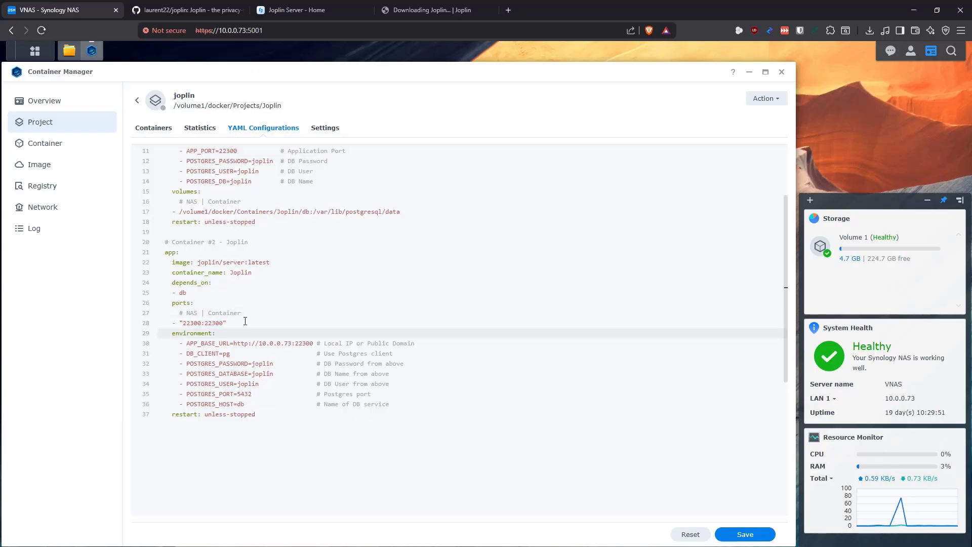
pyautogui.moveTo(313, 341); pyautogui.dragTo(234, 346)
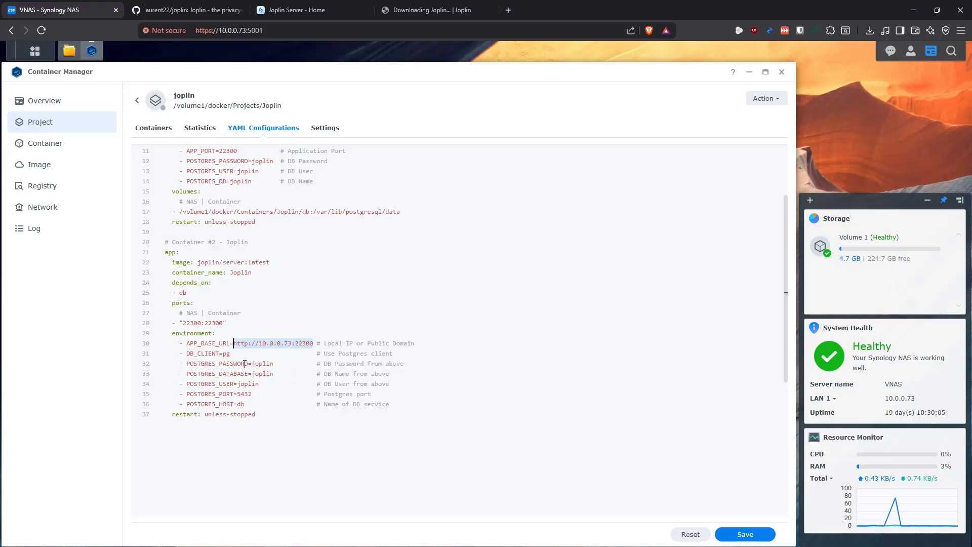
pyautogui.click(232, 354)
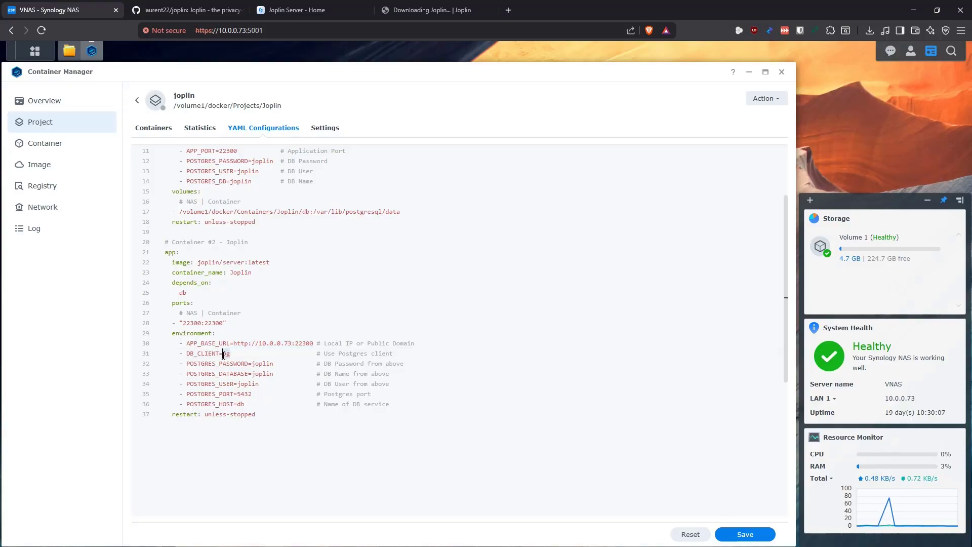
pyautogui.scroll(2, 258, 252)
pyautogui.scroll(-3, 247, 313)
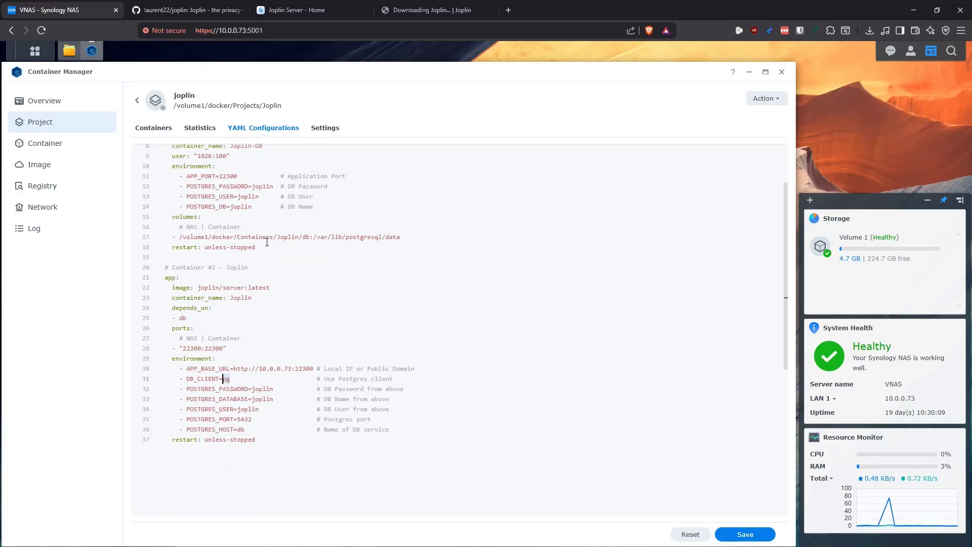
pyautogui.click(260, 313)
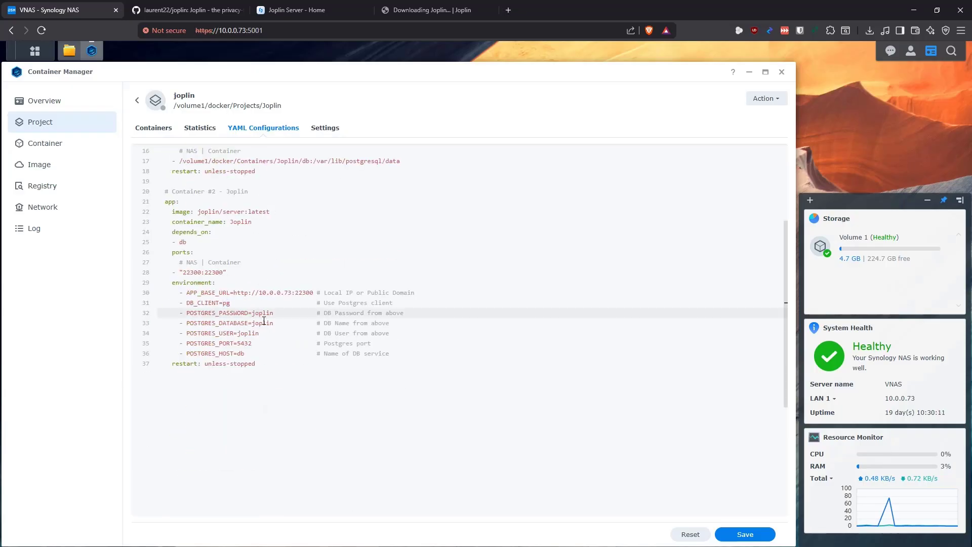
pyautogui.click(264, 323)
pyautogui.click(246, 333)
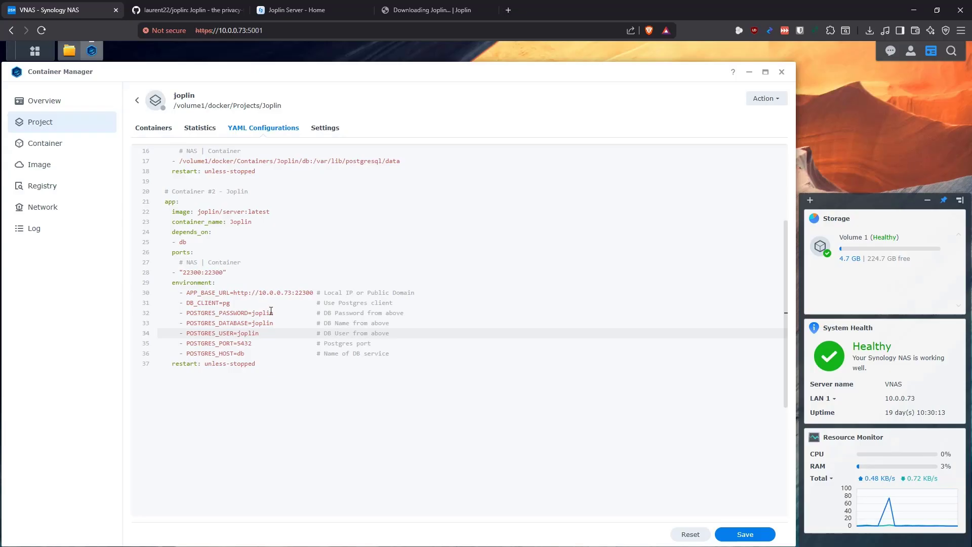
pyautogui.scroll(3, 271, 311)
pyautogui.scroll(-3, 261, 299)
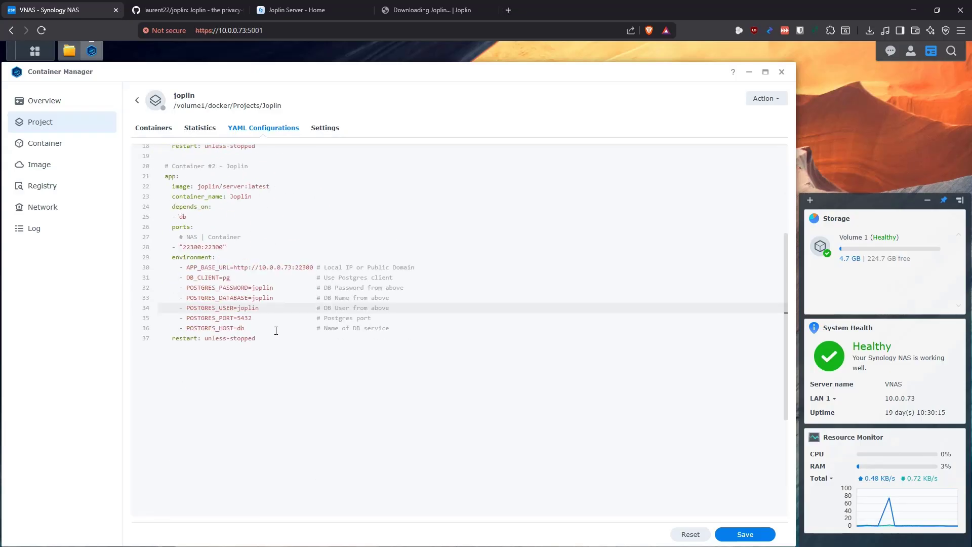
pyautogui.doubleClick(249, 319)
pyautogui.click(250, 327)
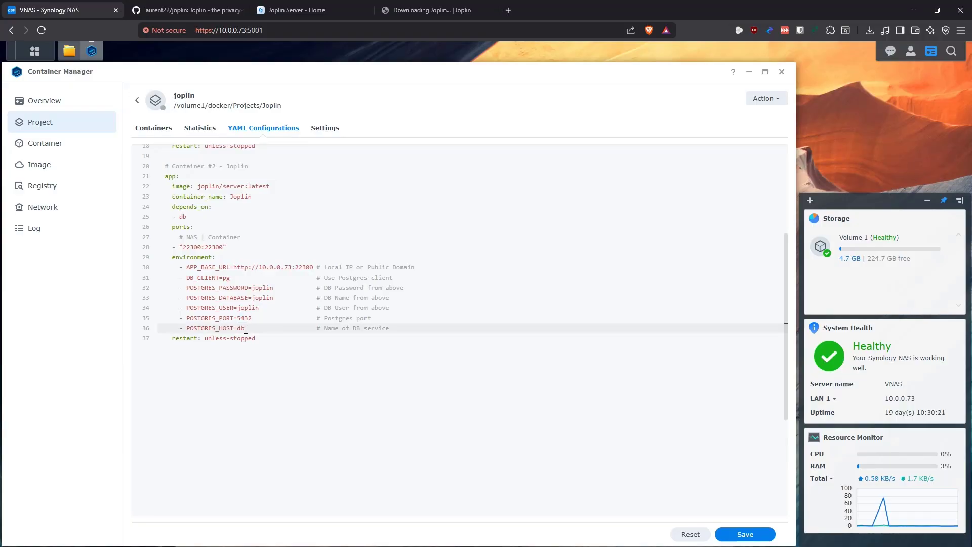
pyautogui.scroll(3, 246, 327)
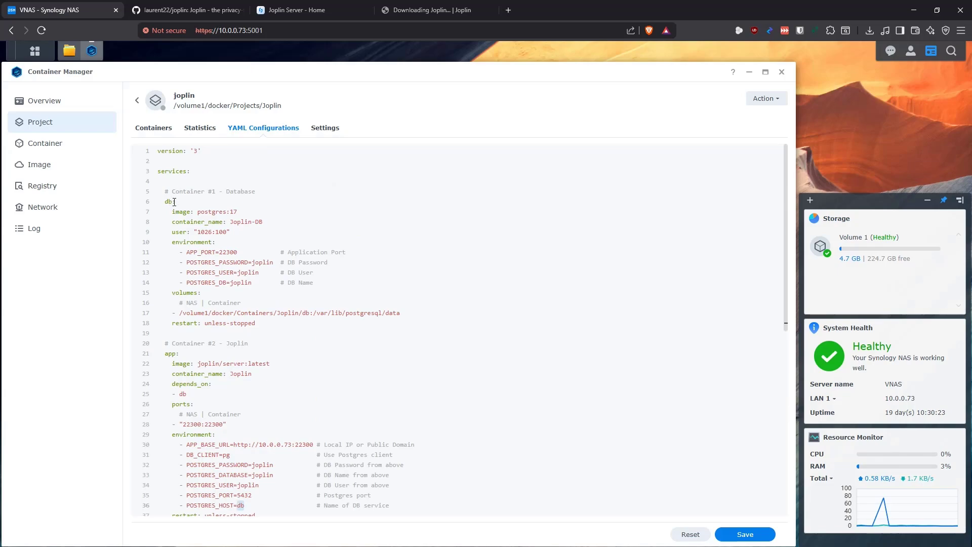
pyautogui.scroll(-3, 278, 335)
pyautogui.click(261, 364)
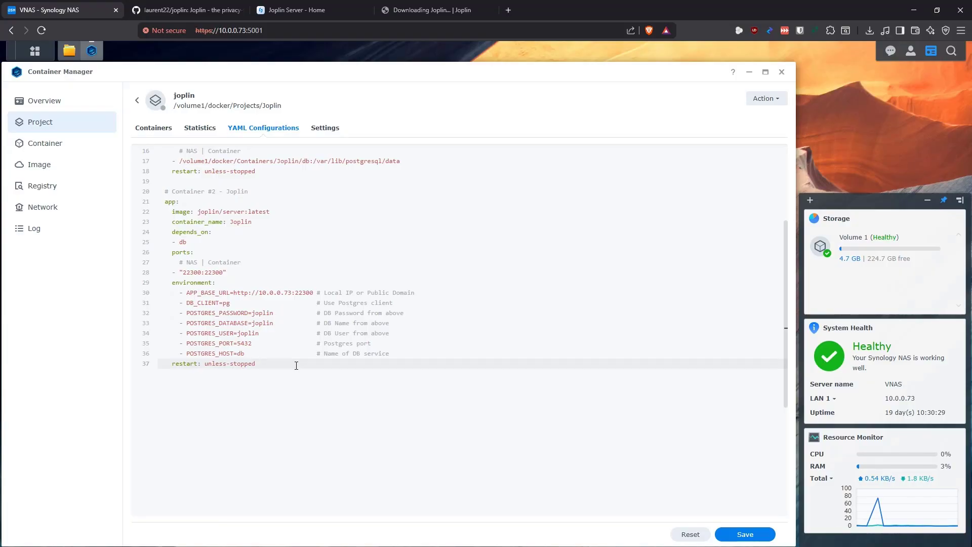
pyautogui.scroll(5, 350, 378)
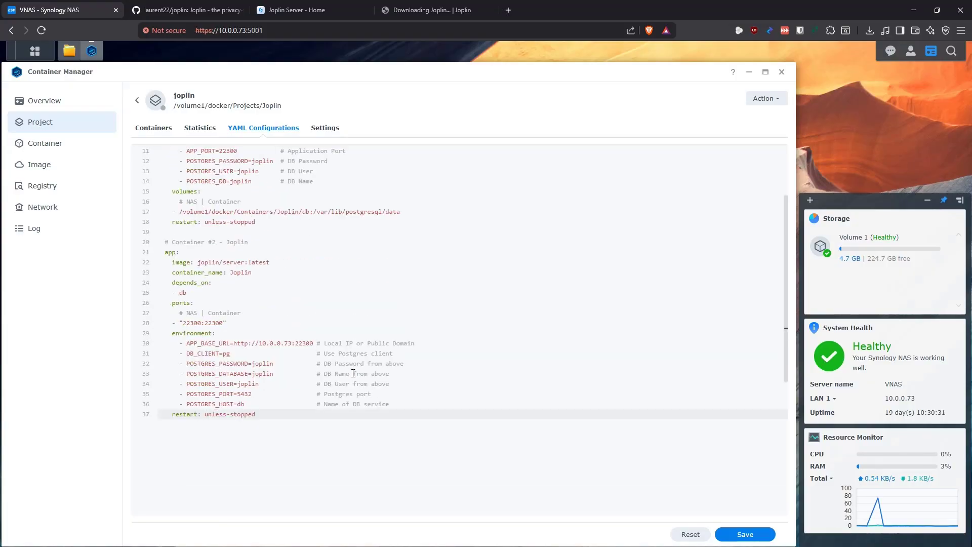
pyautogui.moveTo(404, 288); pyautogui.dragTo(175, 289)
pyautogui.click(309, 309)
pyautogui.scroll(-3, 308, 318)
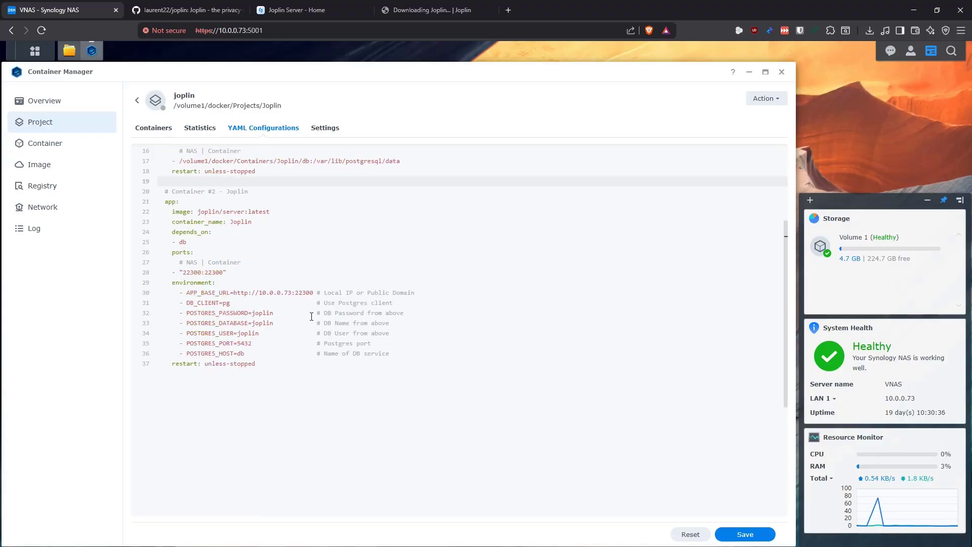
pyautogui.moveTo(314, 343); pyautogui.dragTo(261, 345)
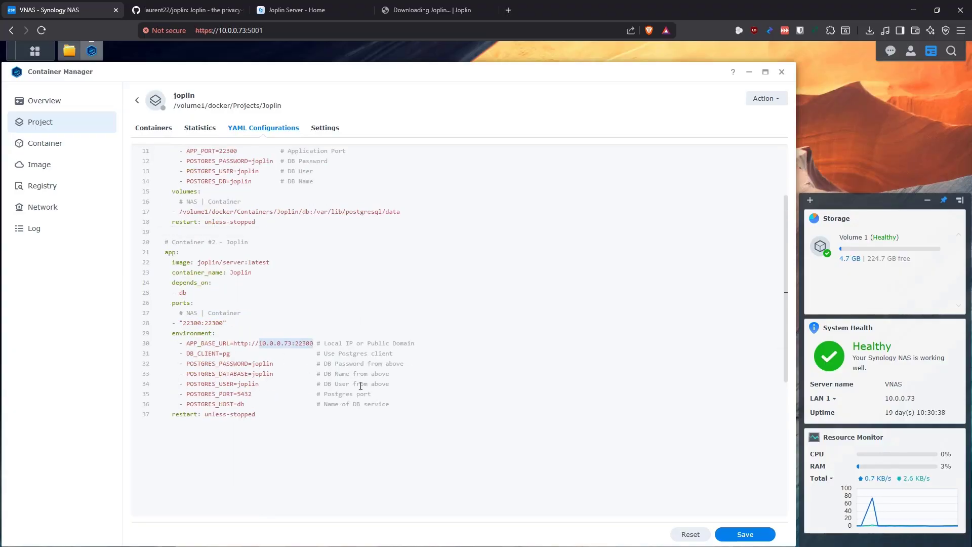
pyautogui.moveTo(385, 395); pyautogui.dragTo(400, 388)
pyautogui.click(744, 533)
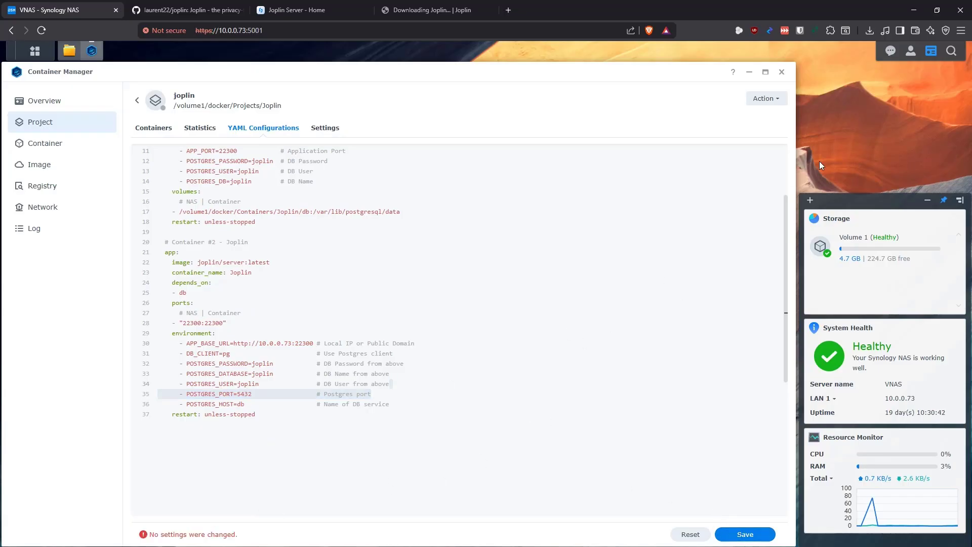
pyautogui.click(767, 99)
# Build the joplin project, close the build output, and check the image list
pyautogui.click(763, 117)
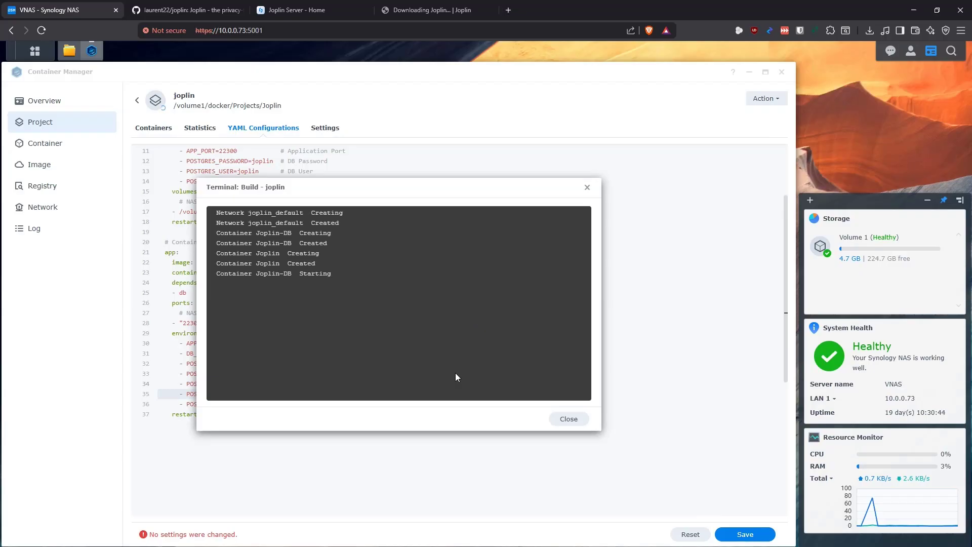
pyautogui.click(580, 420)
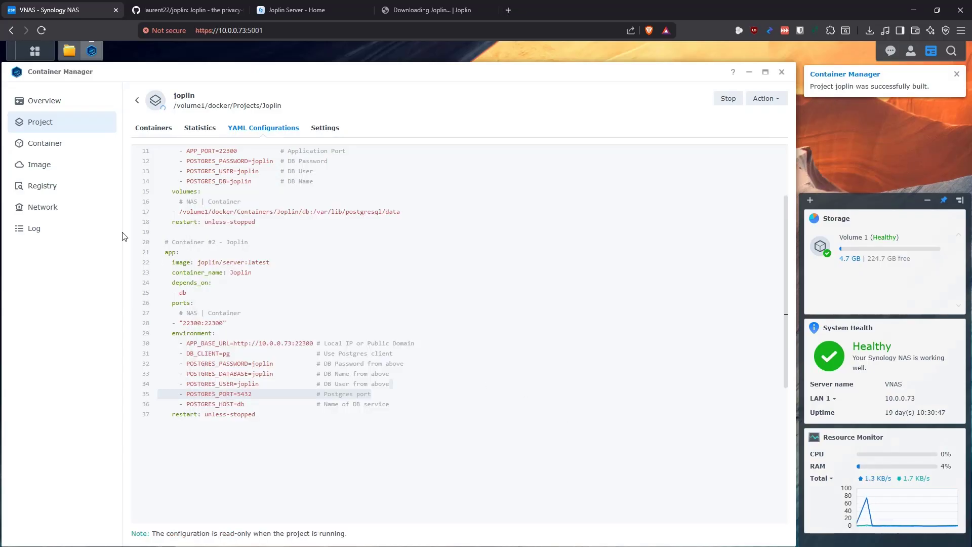
pyautogui.click(53, 167)
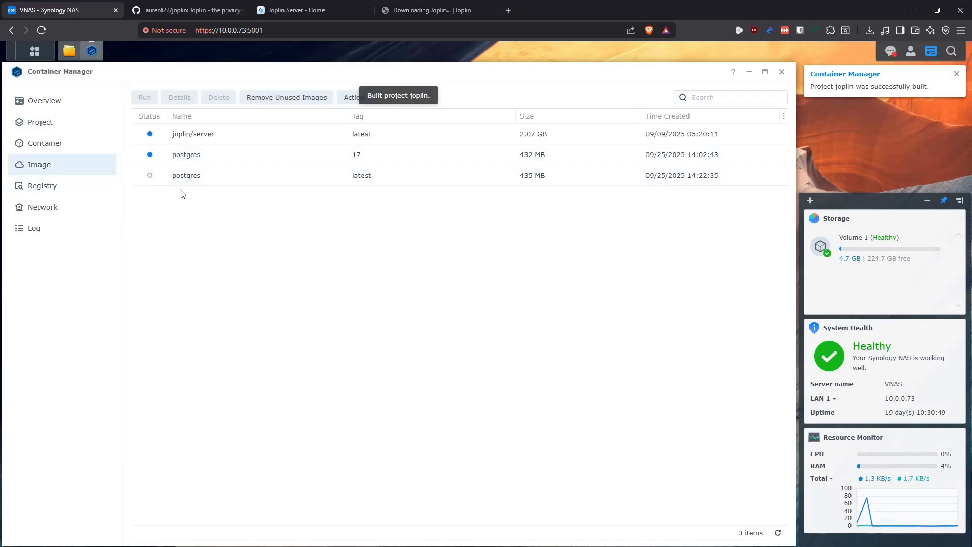
pyautogui.click(56, 123)
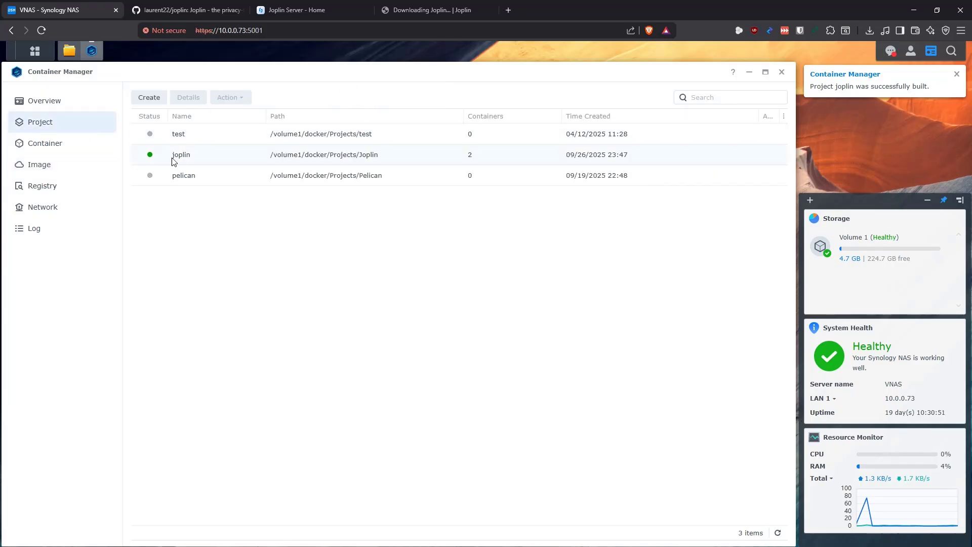
# Open the joplin project's Joplin-DB container and show its log
pyautogui.doubleClick(170, 158)
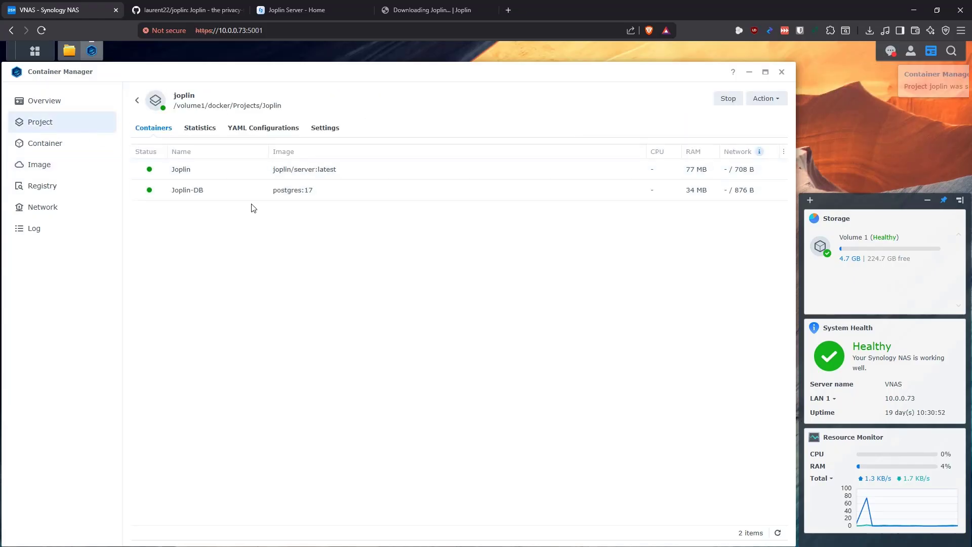
pyautogui.doubleClick(191, 190)
pyautogui.click(223, 128)
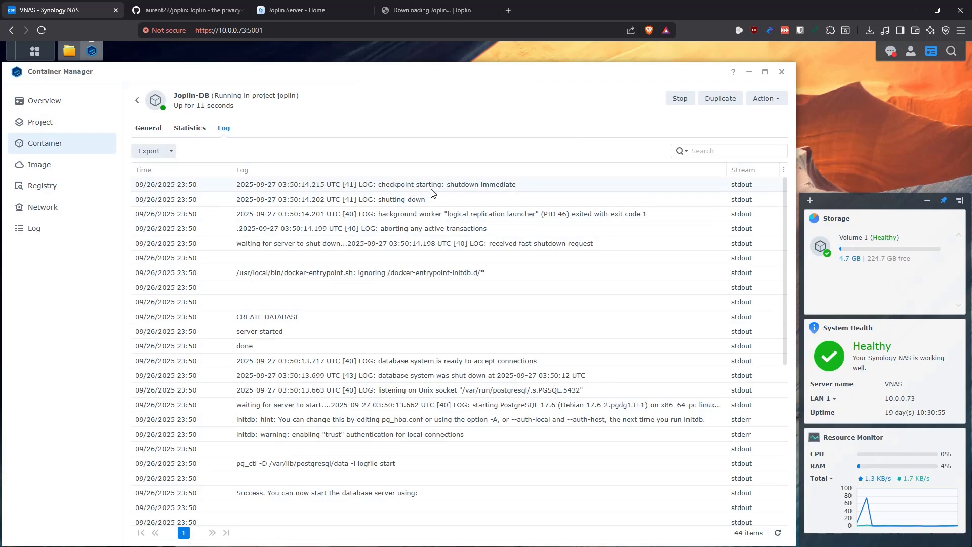
pyautogui.click(777, 534)
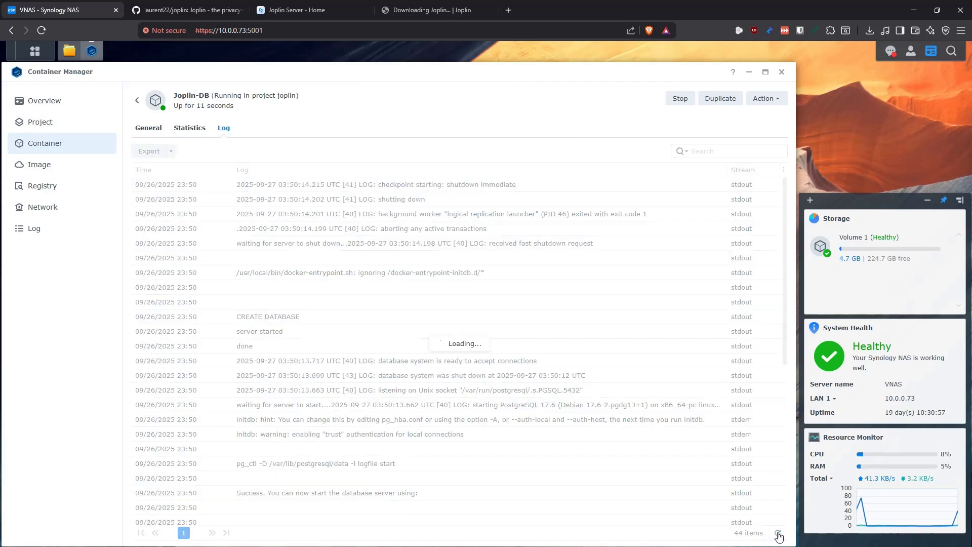
pyautogui.click(778, 533)
pyautogui.click(778, 533)
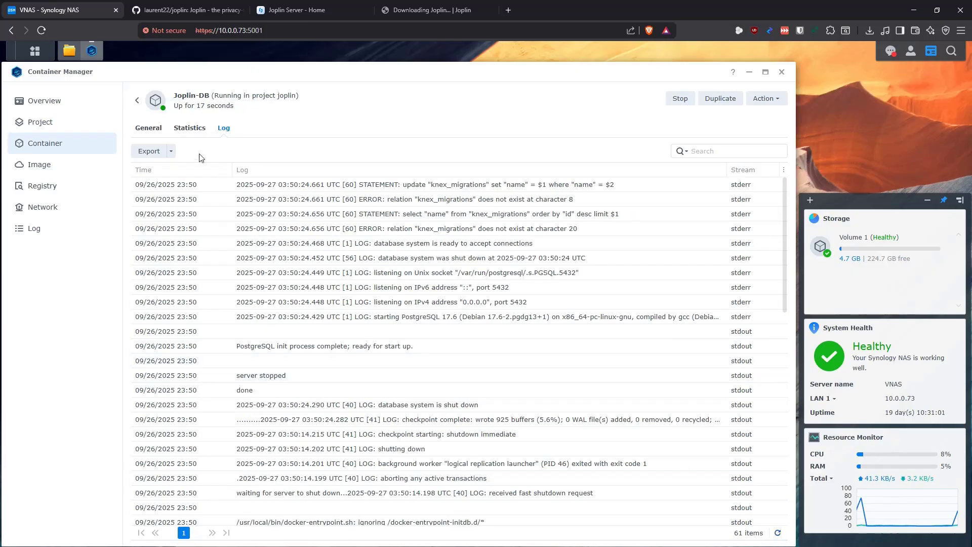
pyautogui.click(68, 50)
pyautogui.click(171, 97)
pyautogui.click(77, 51)
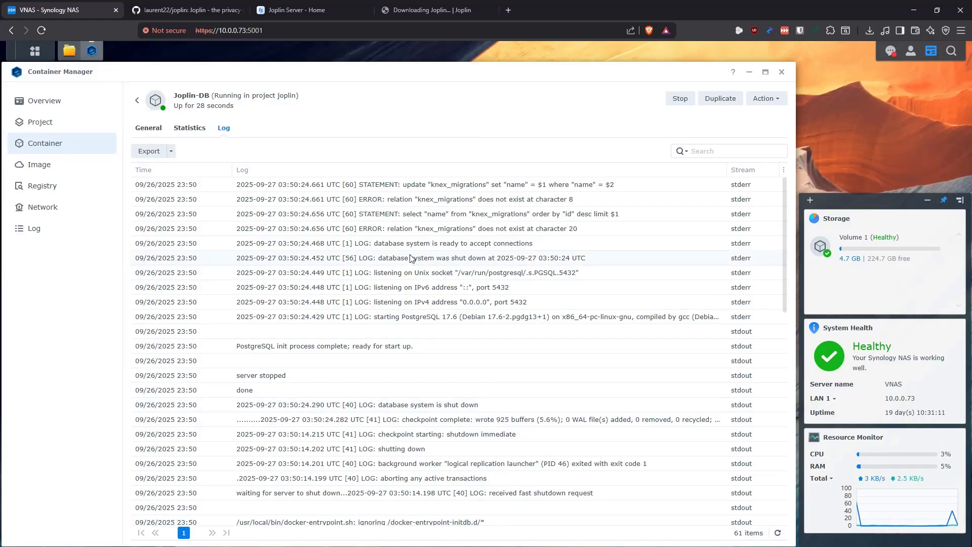
pyautogui.tripleClick(438, 245)
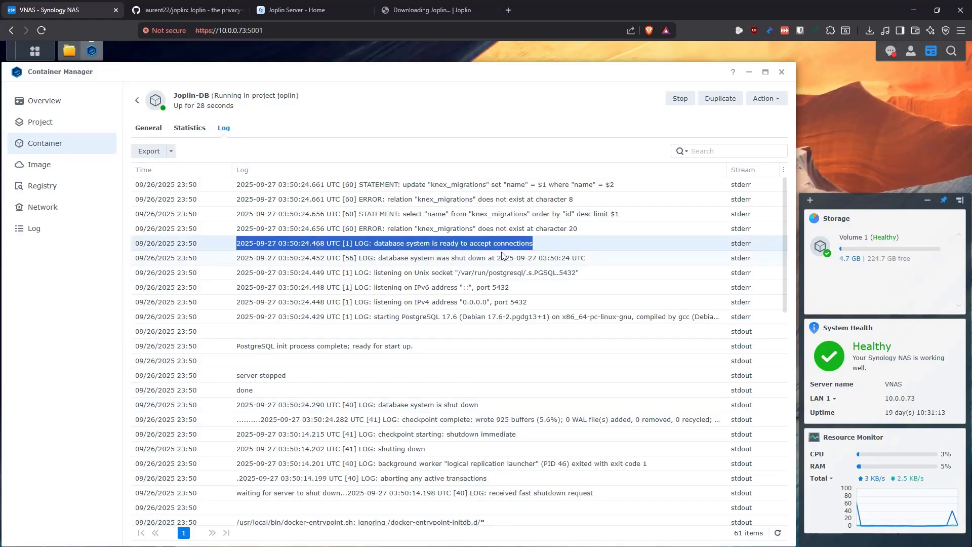
pyautogui.click(782, 538)
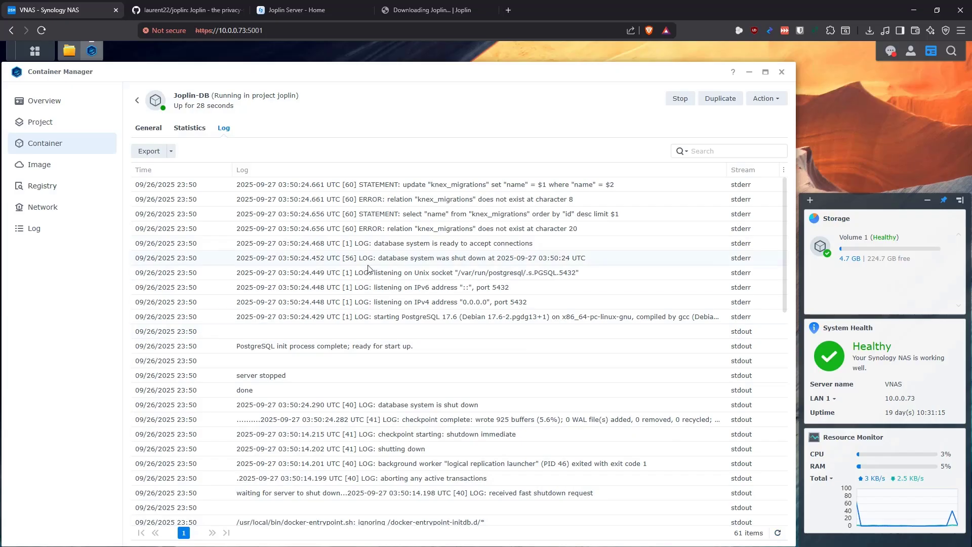
pyautogui.click(136, 101)
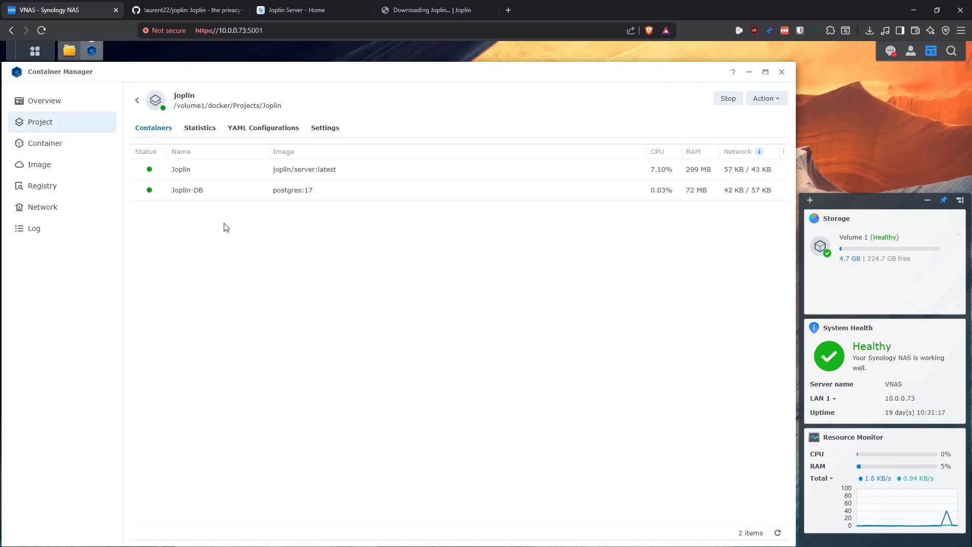
pyautogui.click(181, 167)
pyautogui.click(223, 129)
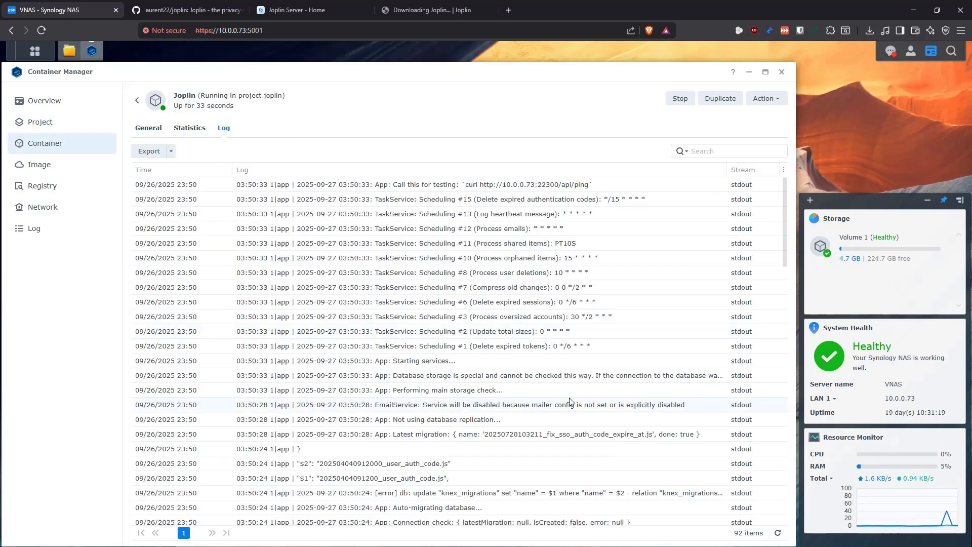
pyautogui.click(778, 534)
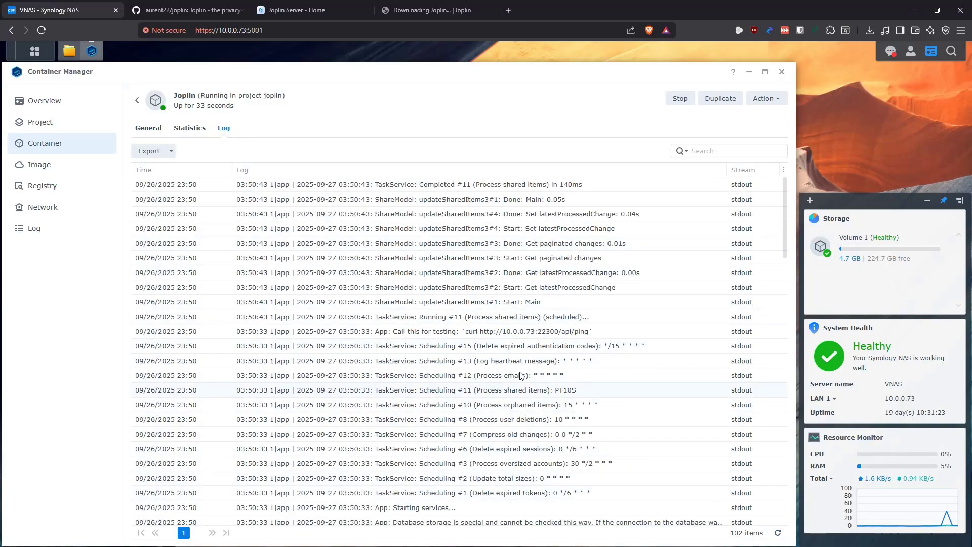
pyautogui.click(778, 533)
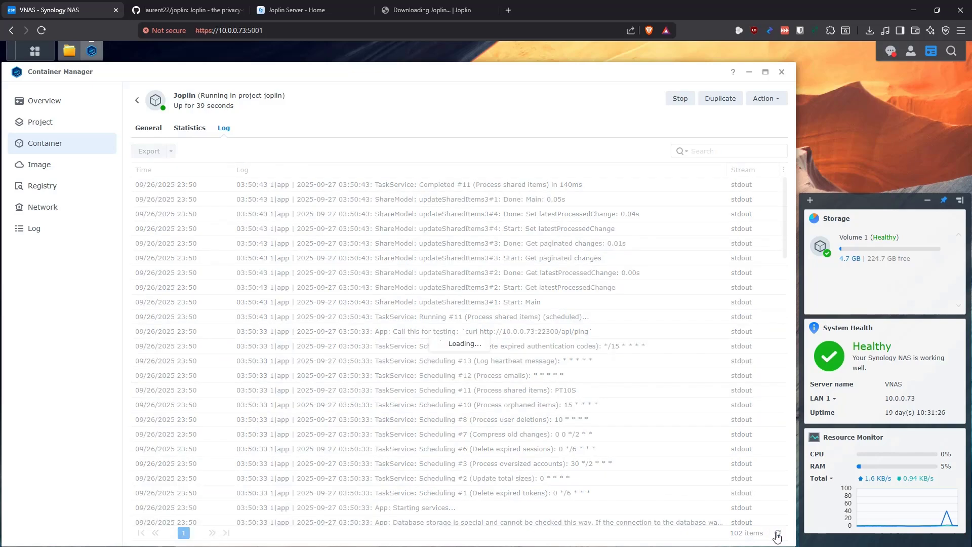
pyautogui.tripleClick(569, 329)
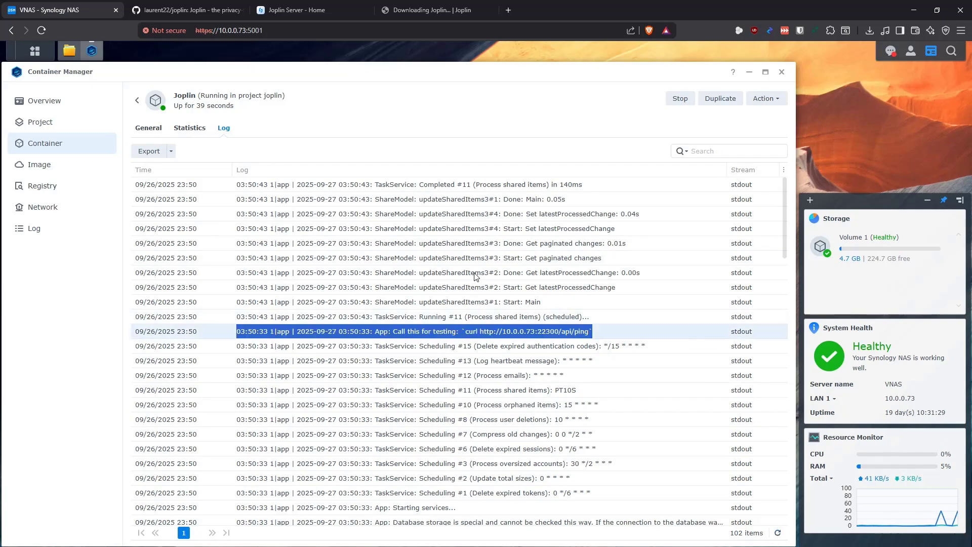
pyautogui.click(779, 534)
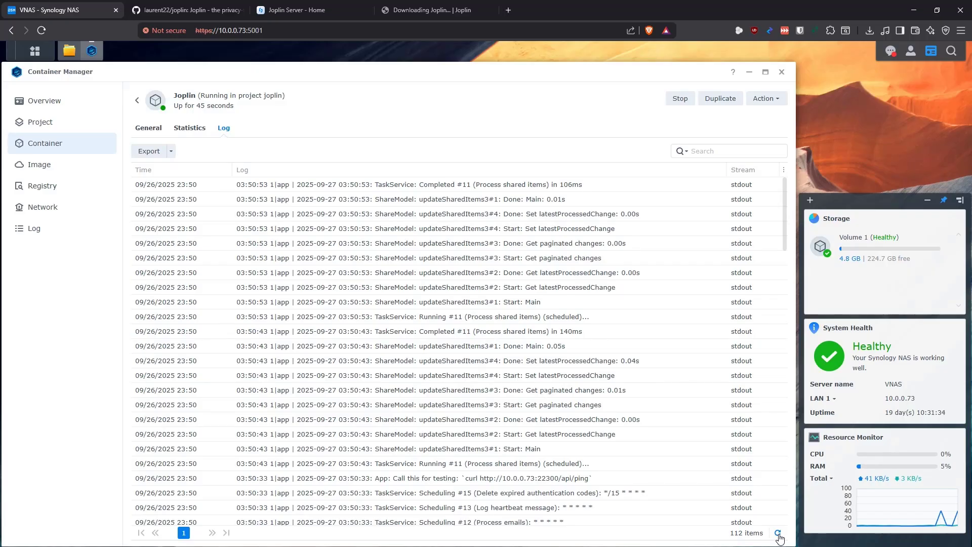
pyautogui.click(778, 535)
# Load the Joplin Server login page by changing the URL ending to /login
pyautogui.click(306, 10)
pyautogui.click(261, 29)
pyautogui.moveTo(263, 31); pyautogui.dragTo(321, 38)
pyautogui.write('/login')
pyautogui.press('Return')
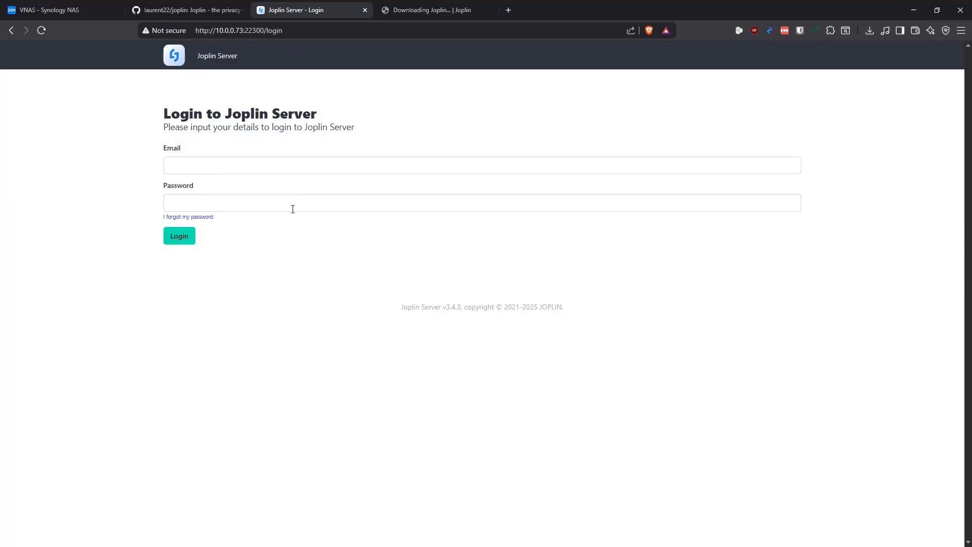
# Sign in with the admin email and password
pyautogui.click(280, 164)
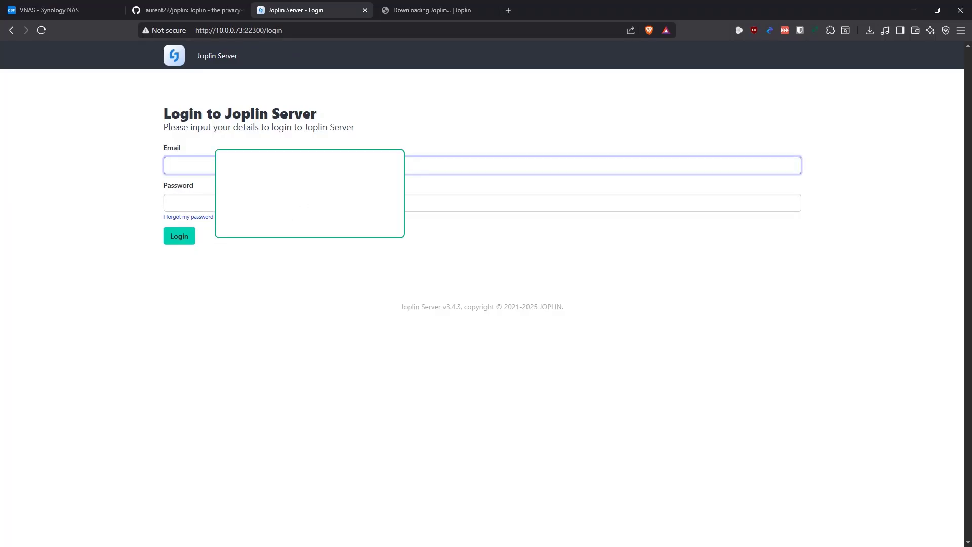
pyautogui.write('admin@localhost')
pyautogui.click(282, 204)
pyautogui.write('admin')
pyautogui.click(180, 235)
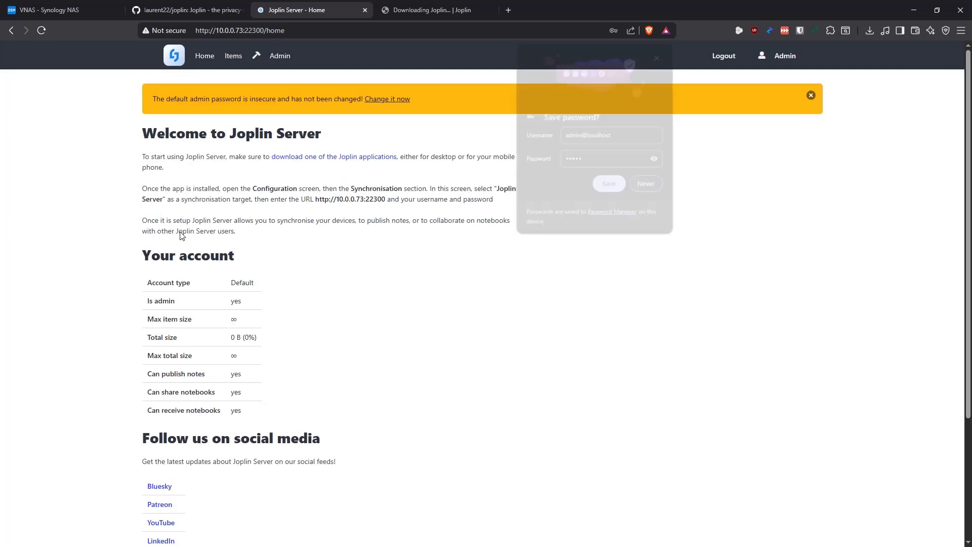
# Dismiss the save-password prompt, view the profile from the default-password warning, and return home
pyautogui.click(659, 54)
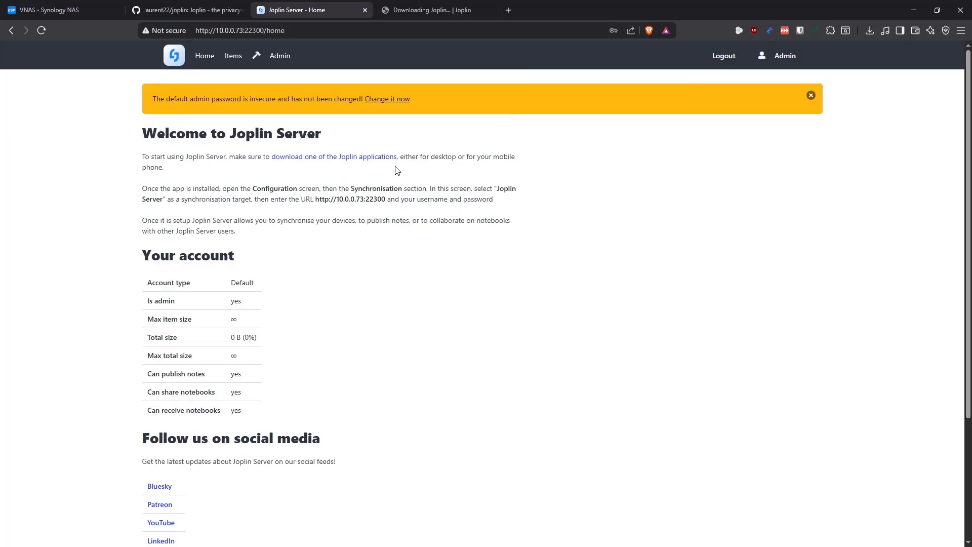
pyautogui.moveTo(252, 100); pyautogui.dragTo(166, 98)
pyautogui.click(322, 119)
pyautogui.click(399, 100)
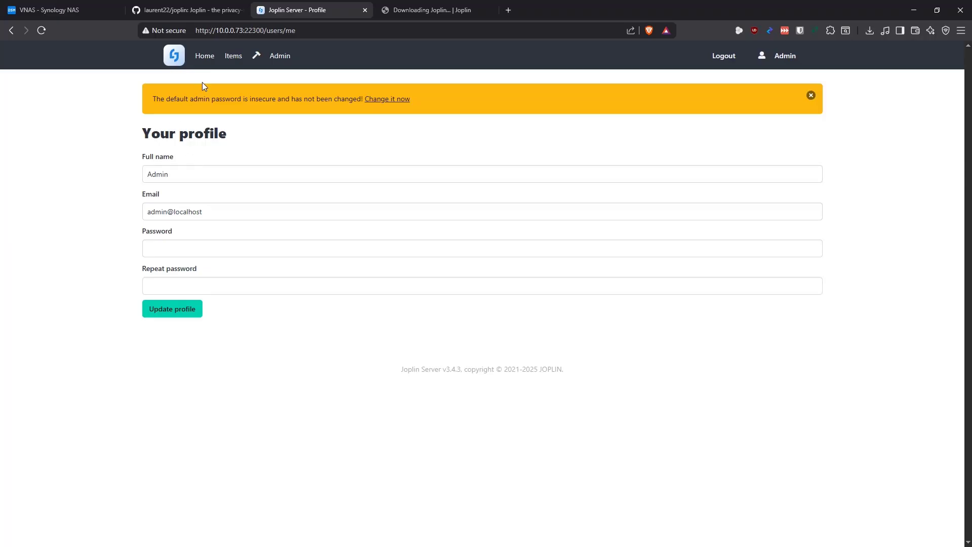
pyautogui.click(205, 58)
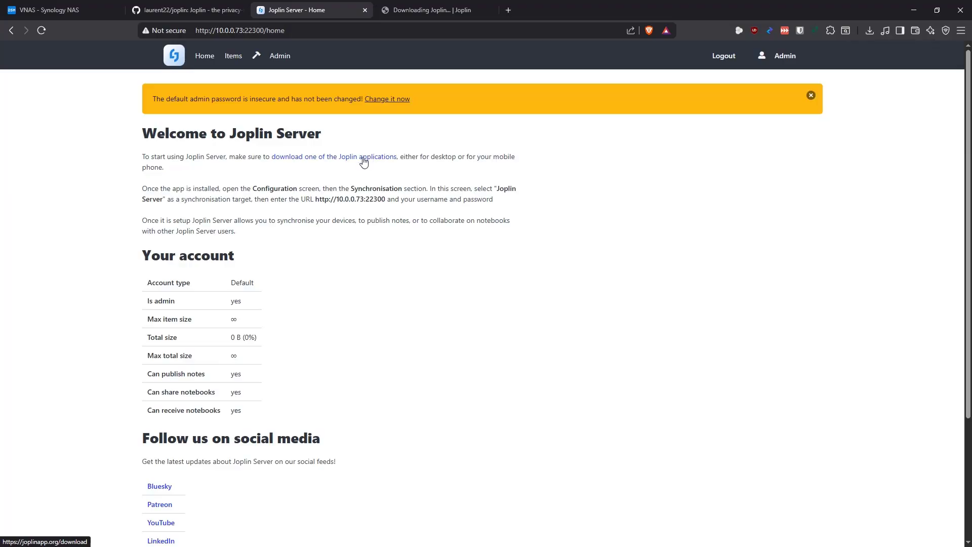
pyautogui.click(427, 11)
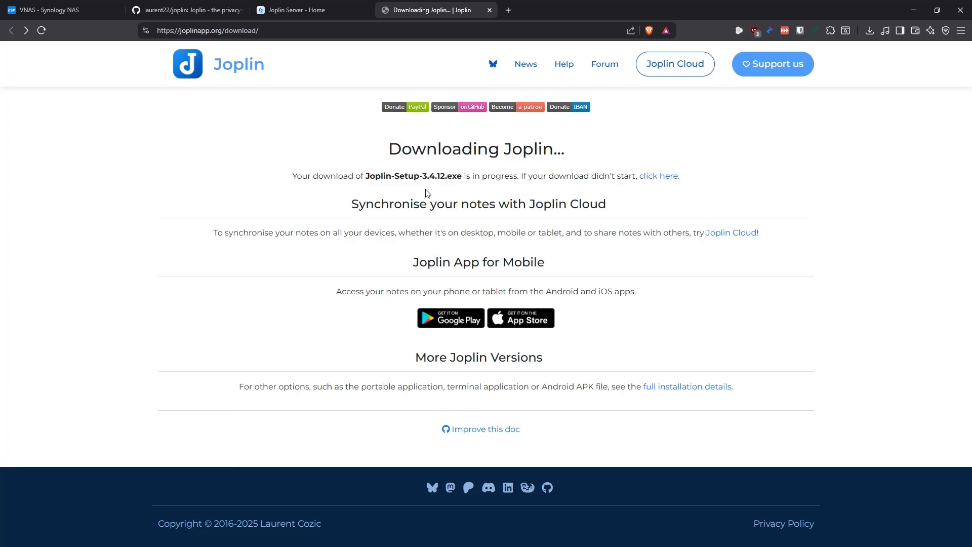
# Look over the setup file name on the Joplin download page, then return to the Synology NAS tab
pyautogui.moveTo(464, 178); pyautogui.dragTo(348, 187)
pyautogui.click(349, 186)
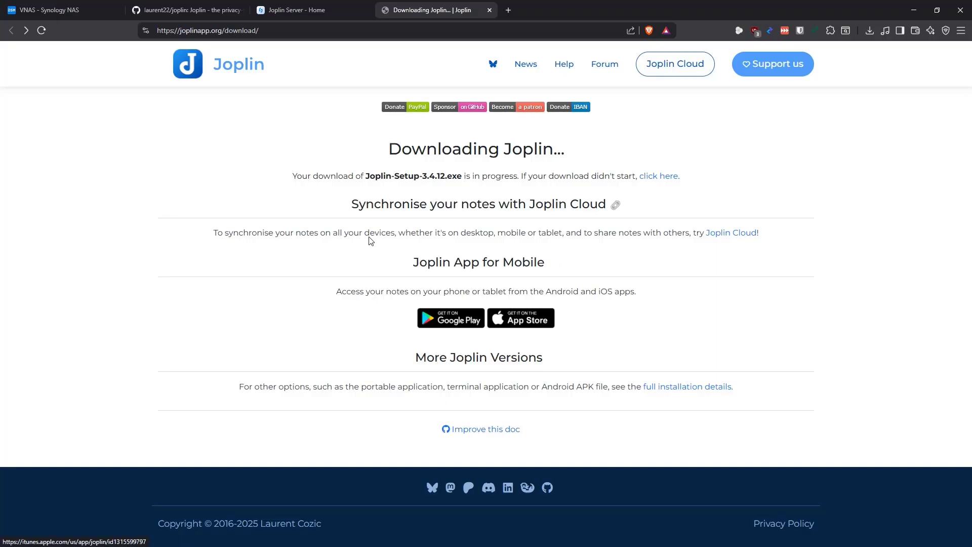
pyautogui.moveTo(463, 176); pyautogui.dragTo(363, 177)
pyautogui.click(386, 199)
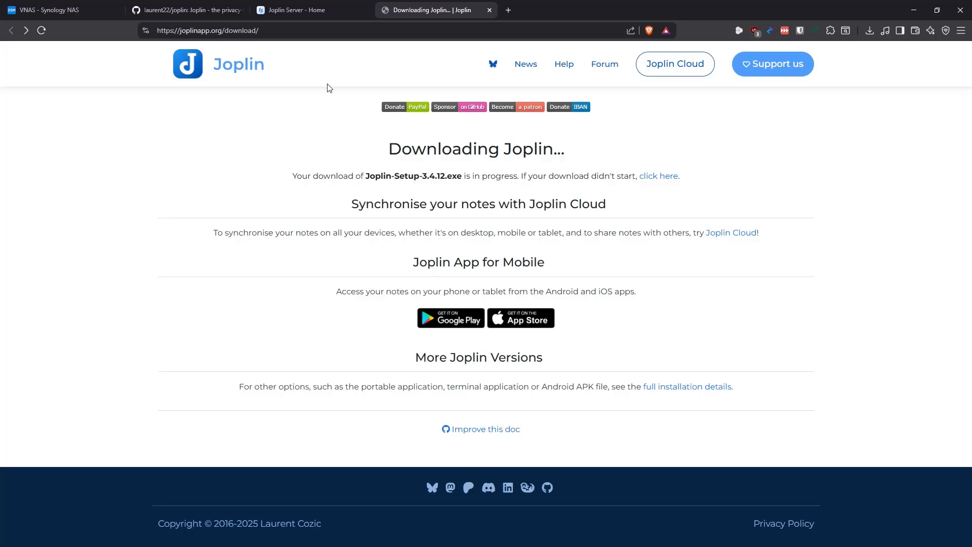
pyautogui.hotkey('ctrl', '1')
# Reload the Joplin container's log several times, then return to the Joplin Server home page
pyautogui.click(777, 532)
pyautogui.click(778, 532)
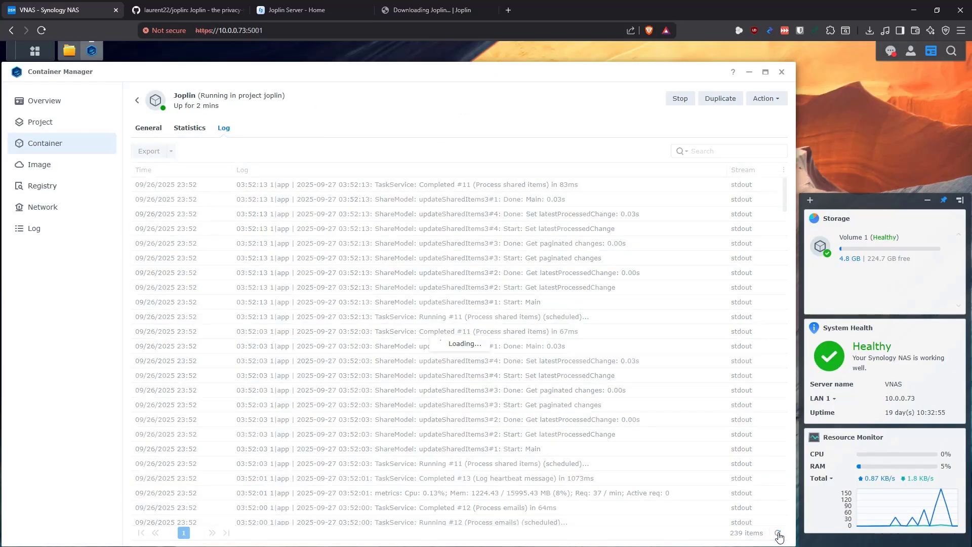
pyautogui.click(777, 533)
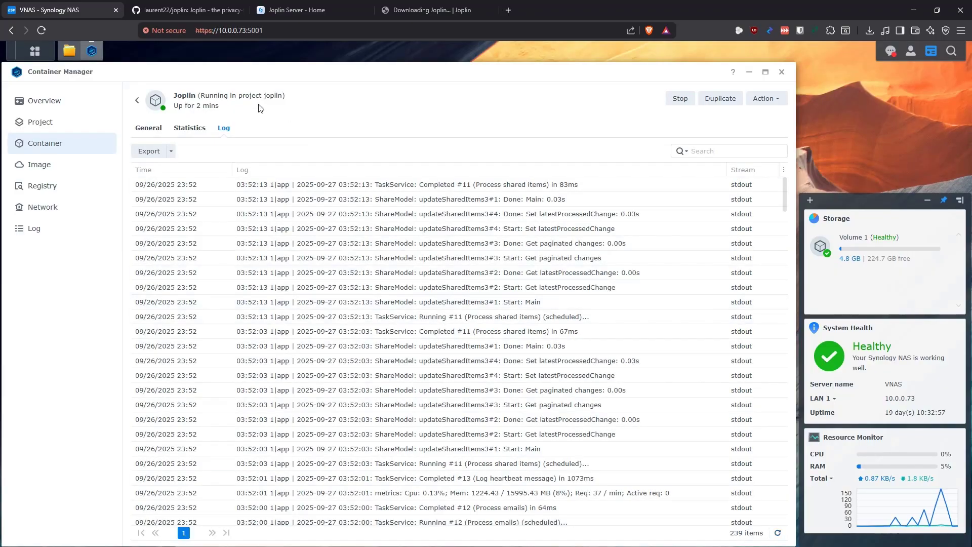
pyautogui.click(311, 12)
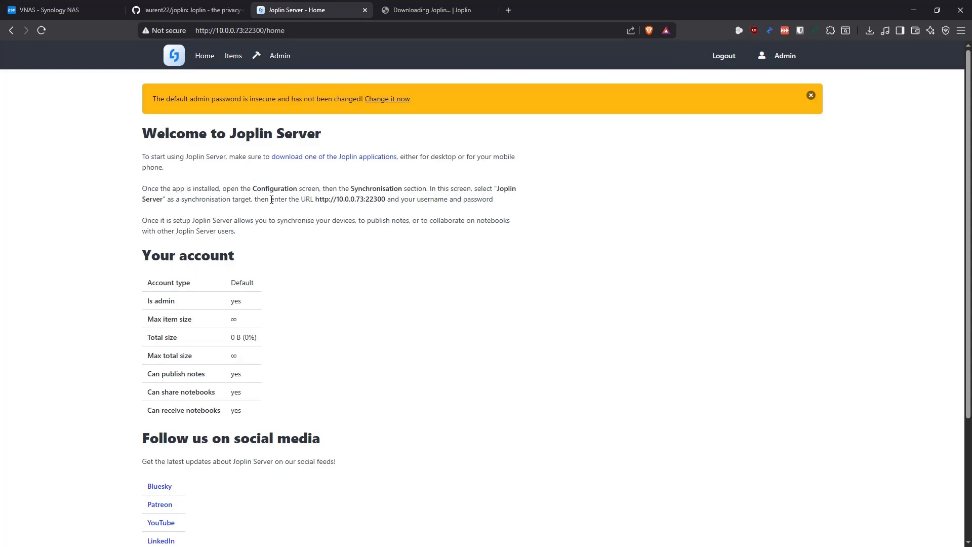
pyautogui.moveTo(251, 190); pyautogui.dragTo(404, 191)
pyautogui.moveTo(496, 189); pyautogui.dragTo(181, 202)
pyautogui.moveTo(386, 198); pyautogui.dragTo(310, 198)
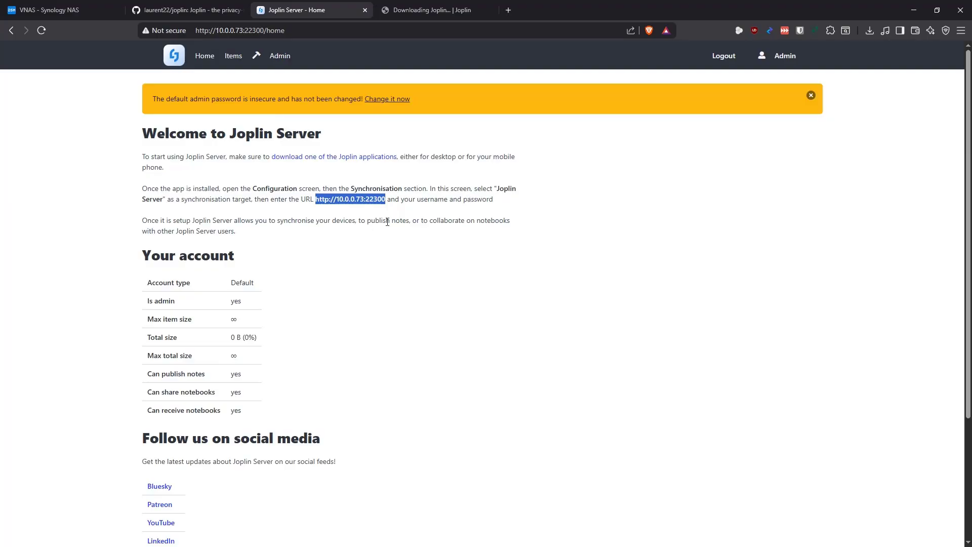
pyautogui.scroll(-1, 383, 209)
pyautogui.scroll(-2, 294, 218)
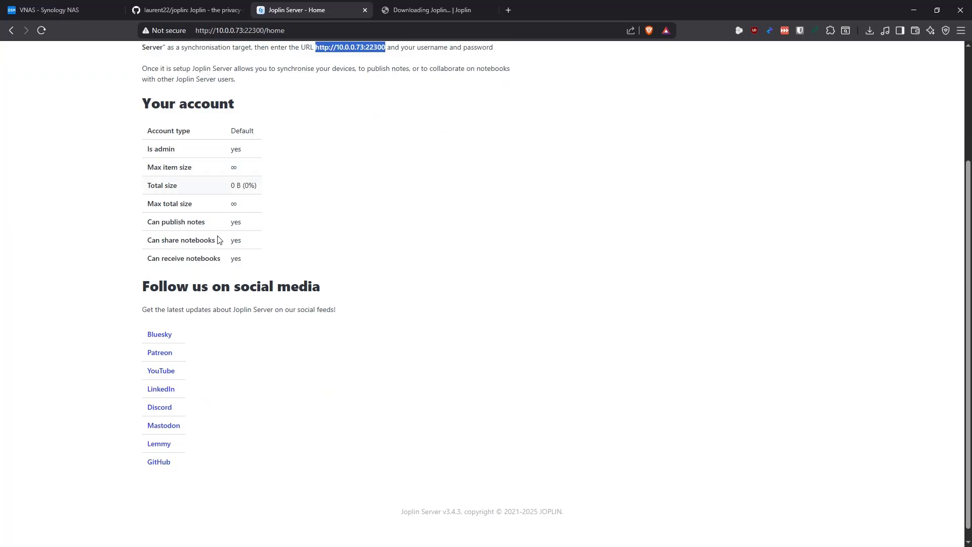
pyautogui.scroll(-1, 265, 325)
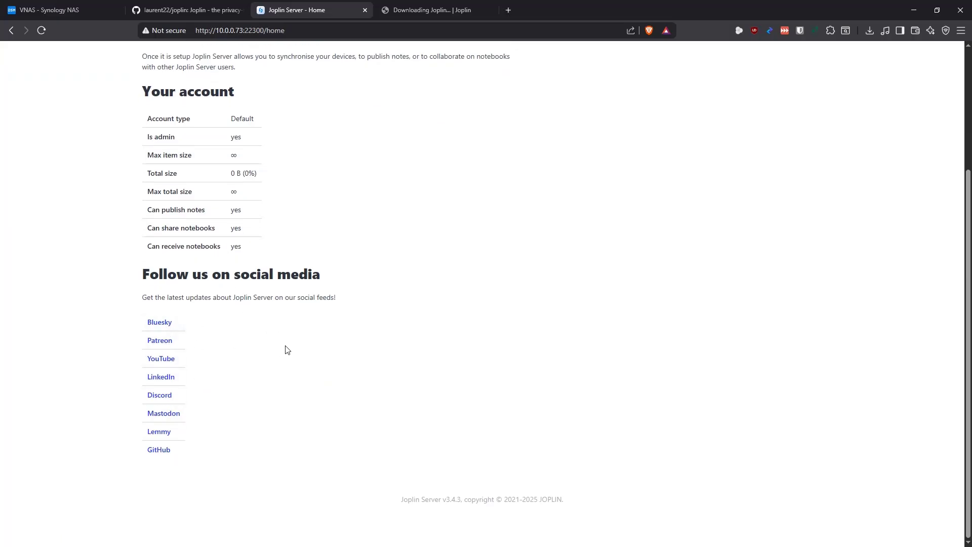
pyautogui.scroll(5, 286, 346)
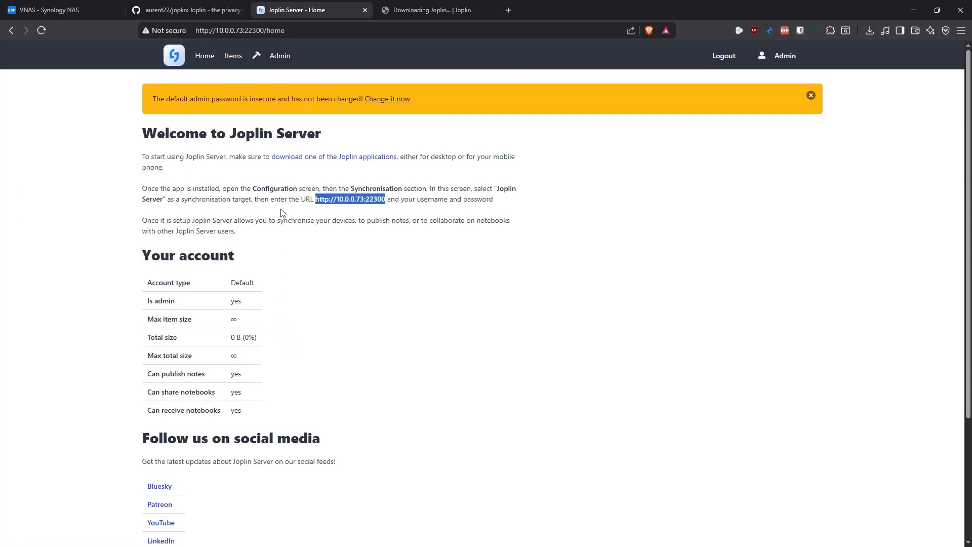
pyautogui.click(233, 55)
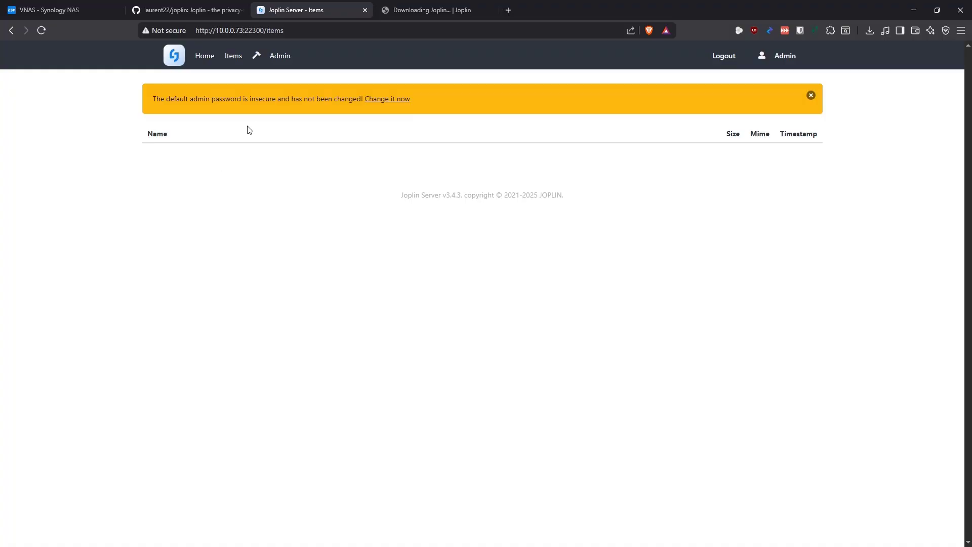
# Browse the Admin Users, User deletions, Tasks, Emails and Reports pages, then open the admin profile
pyautogui.click(278, 57)
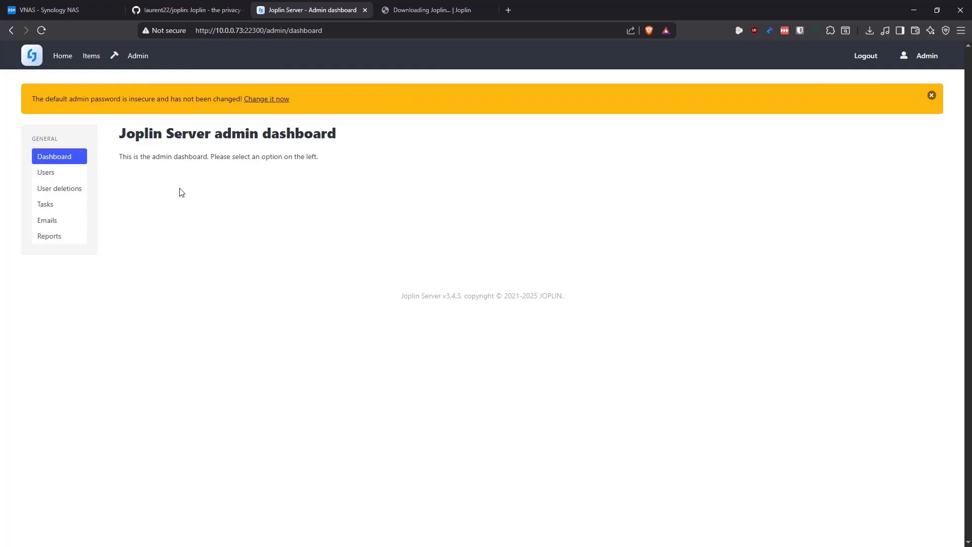
pyautogui.click(50, 173)
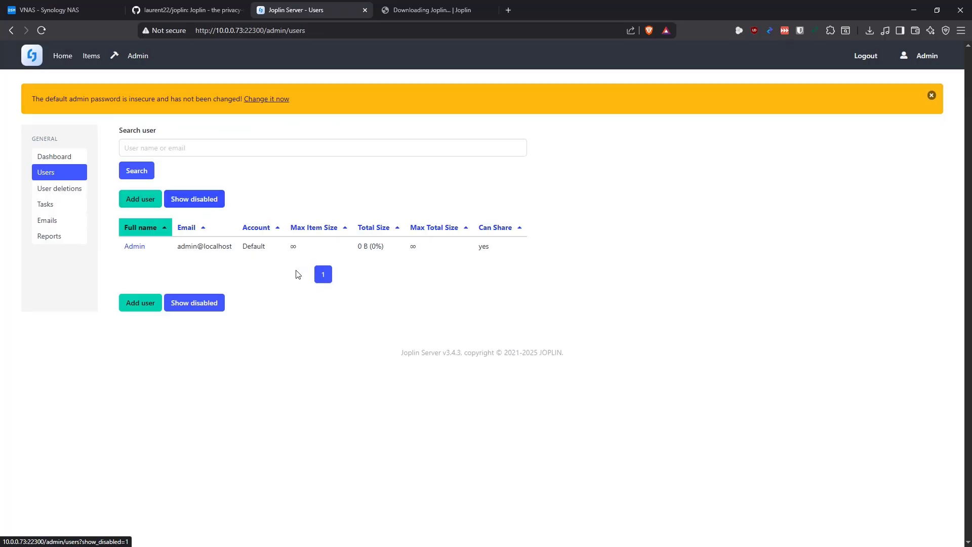
pyautogui.click(61, 194)
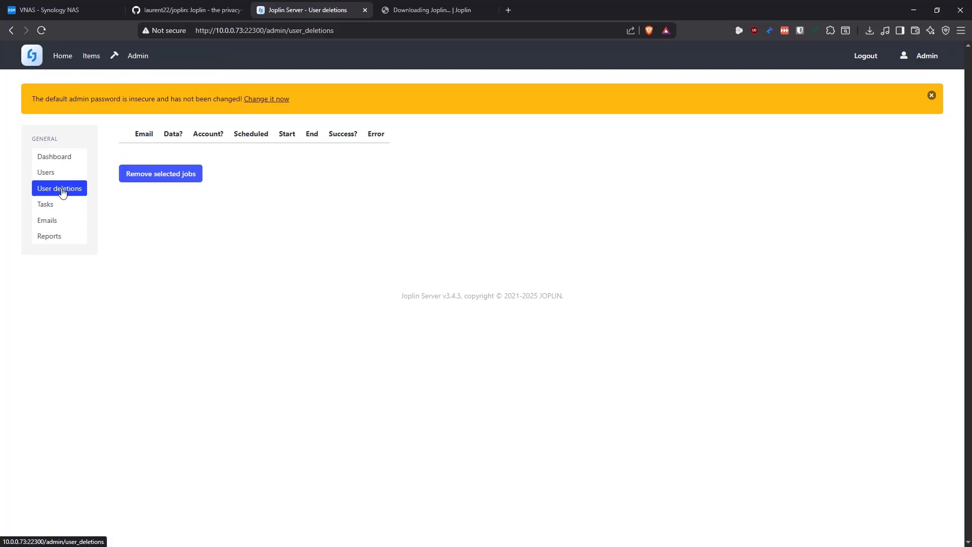
pyautogui.click(48, 205)
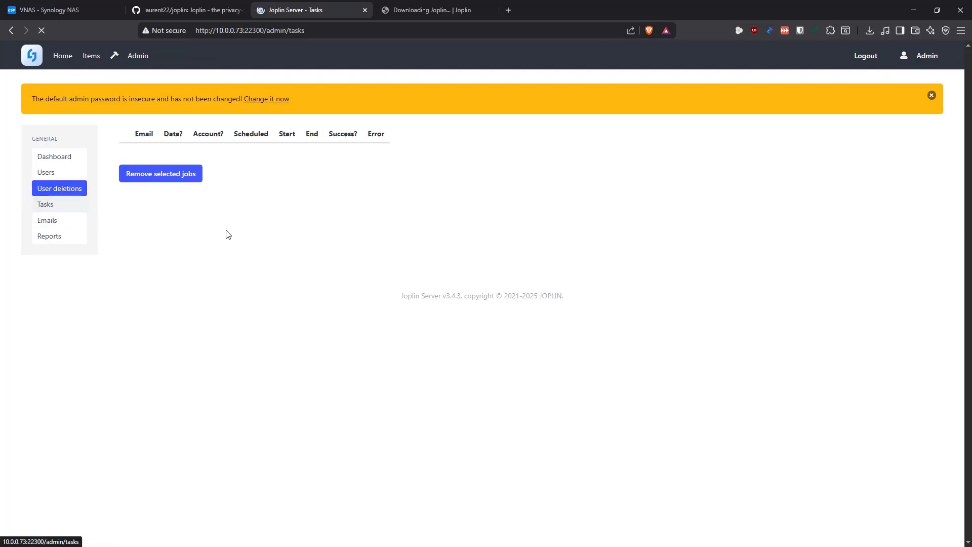
pyautogui.click(64, 222)
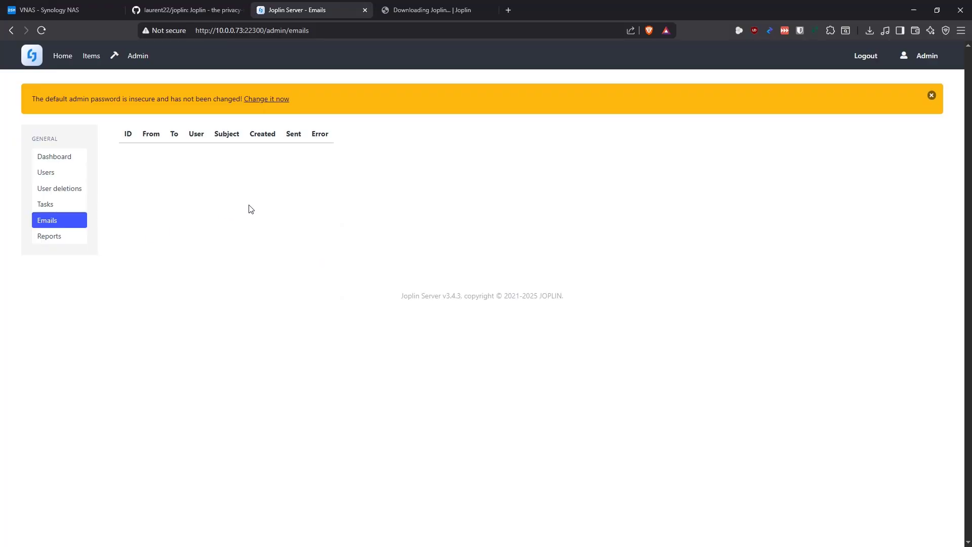
pyautogui.click(50, 238)
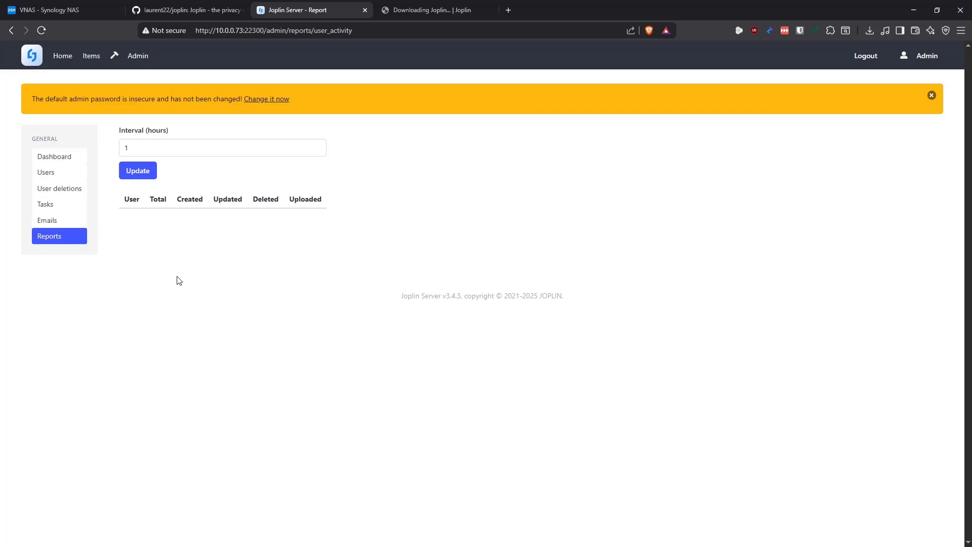
pyautogui.click(56, 157)
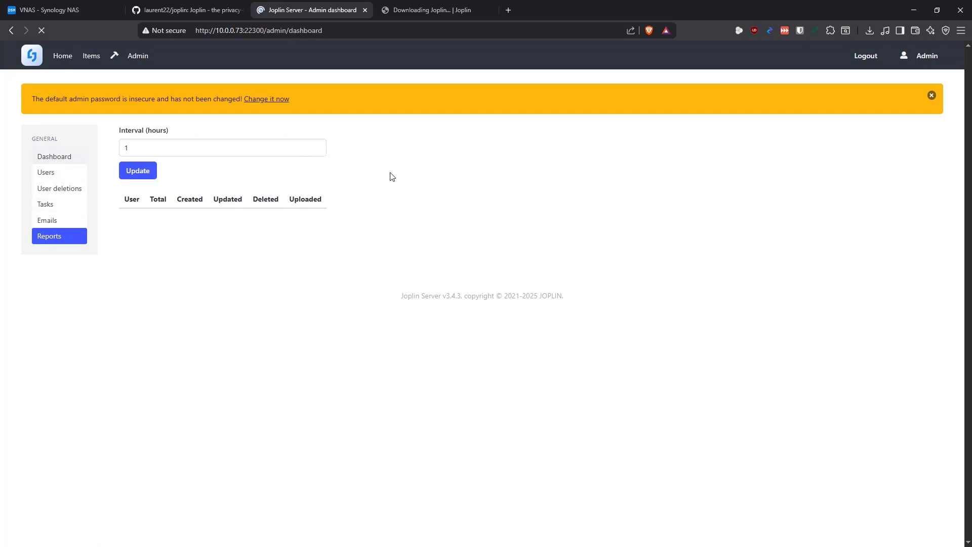
pyautogui.click(927, 56)
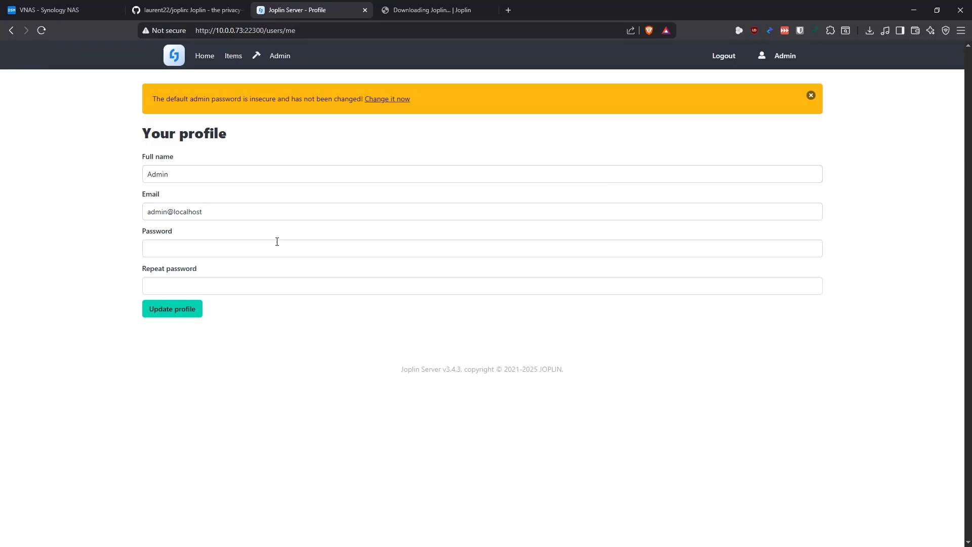
# Go back to the Joplin Server Home page showing the admin account at 0 B used
pyautogui.click(199, 58)
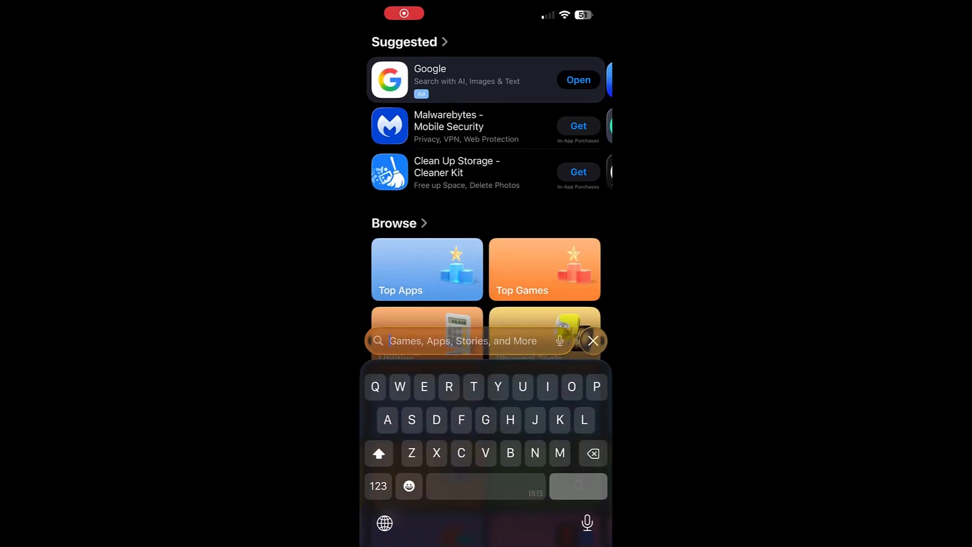
# Search the App Store for Joplin, install it, and launch the app
pyautogui.write('Joplin')
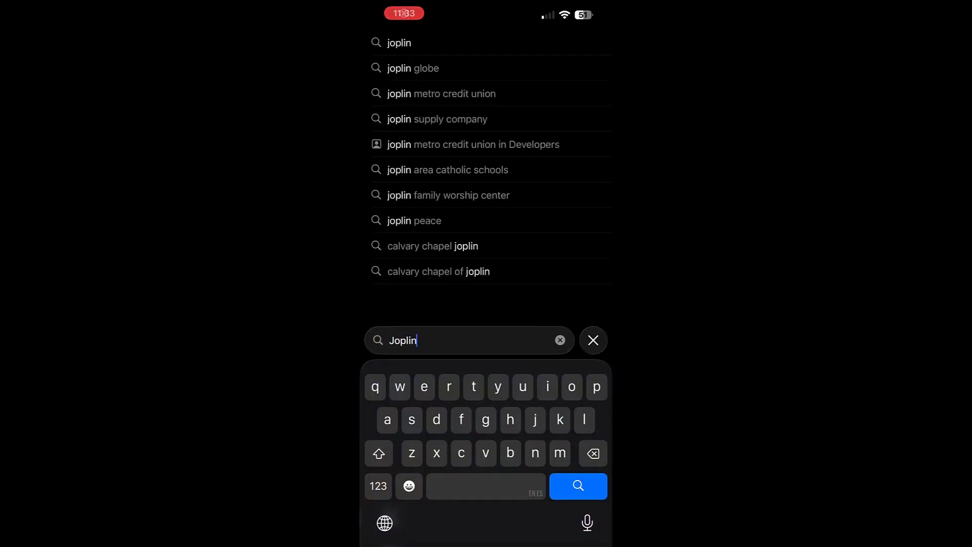
pyautogui.press('Return')
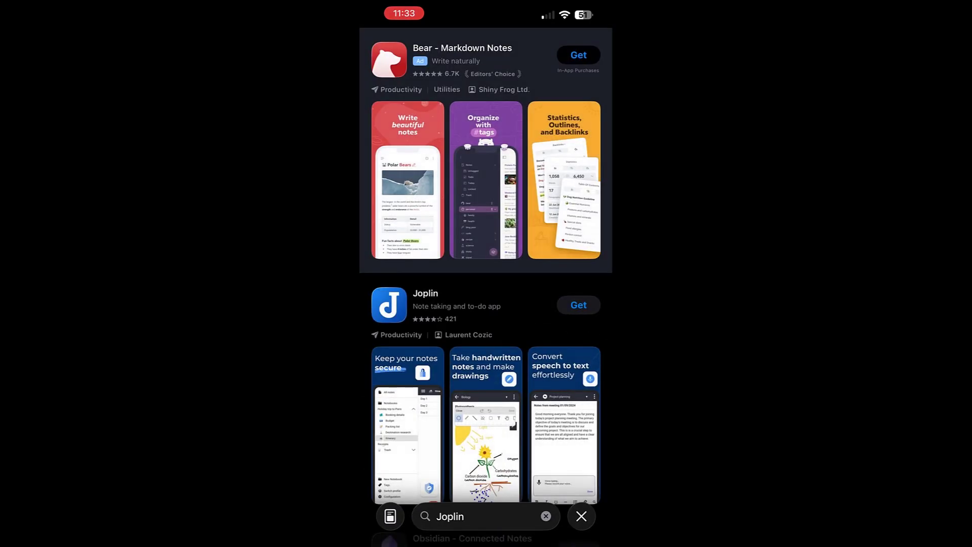
pyautogui.click(579, 305)
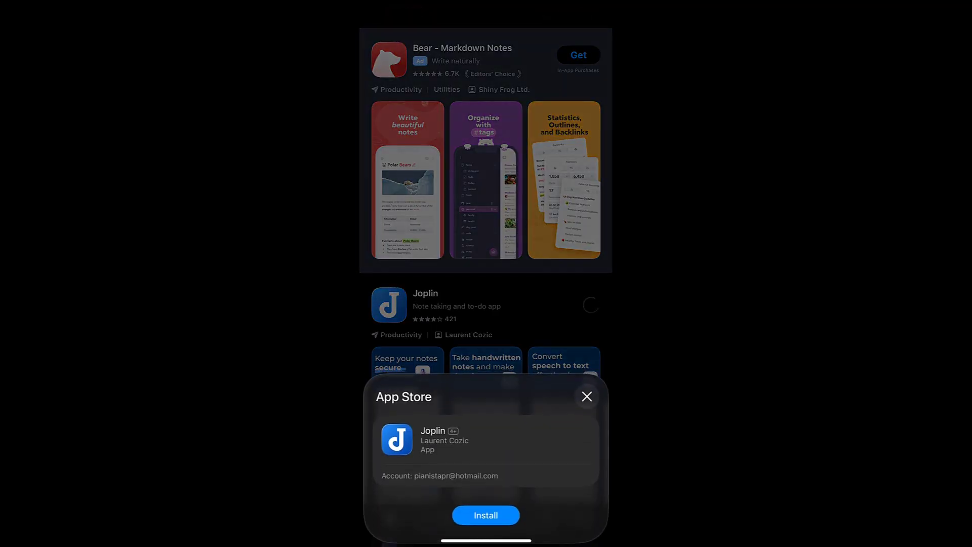
pyautogui.click(486, 515)
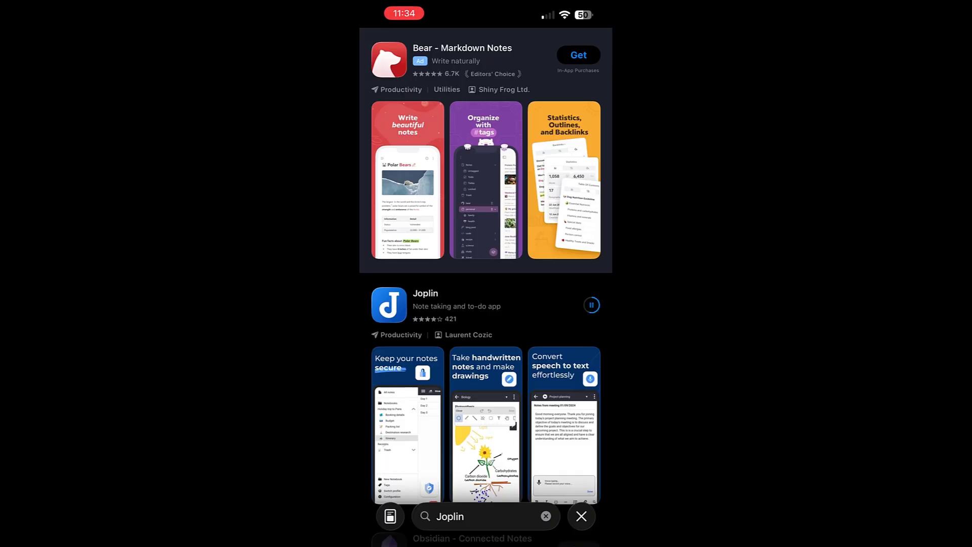
pyautogui.click(591, 305)
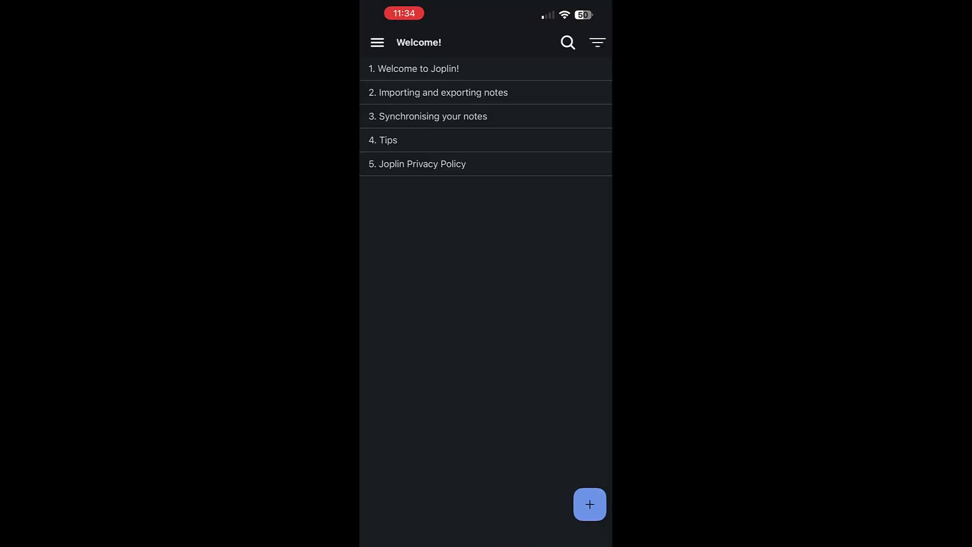
# Open Configuration > Synchronisation from Joplin's side menu
pyautogui.click(378, 42)
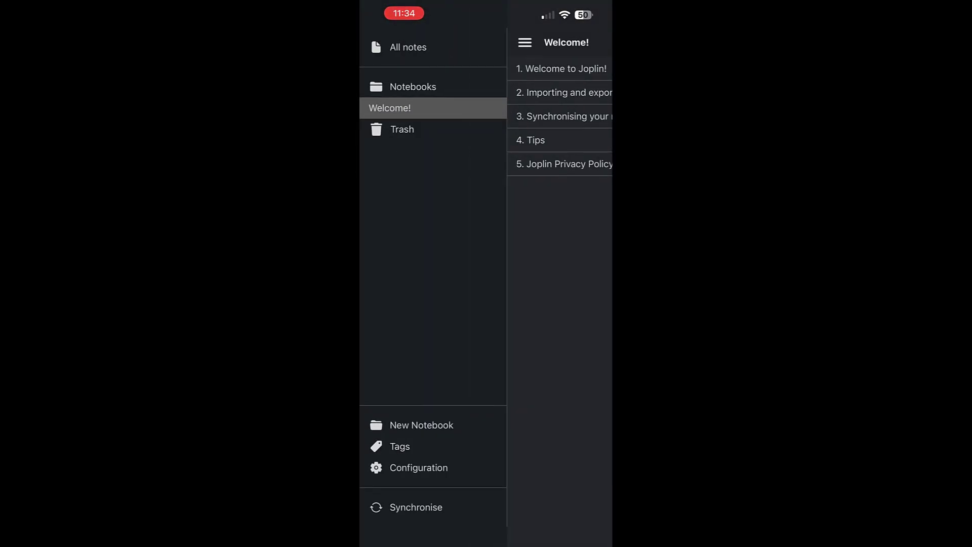
pyautogui.click(419, 467)
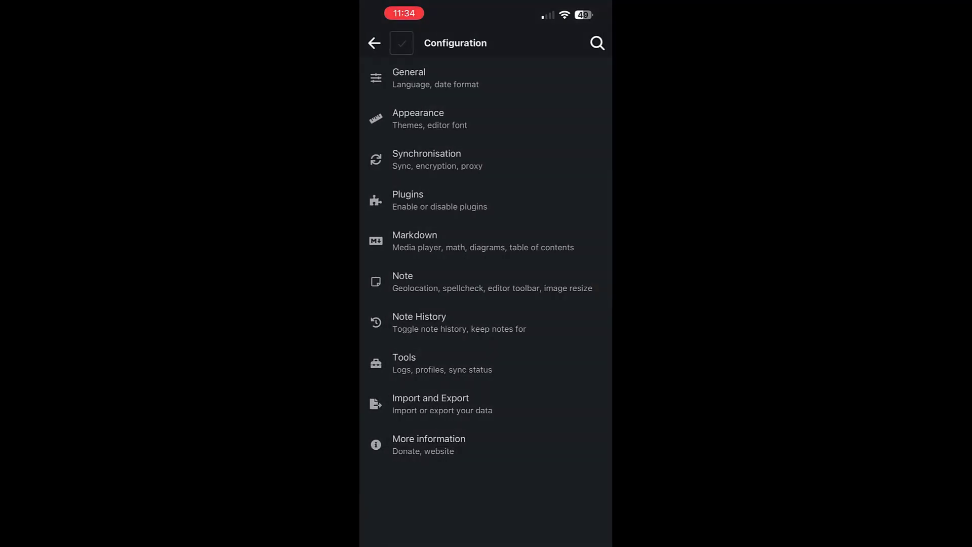
pyautogui.click(426, 159)
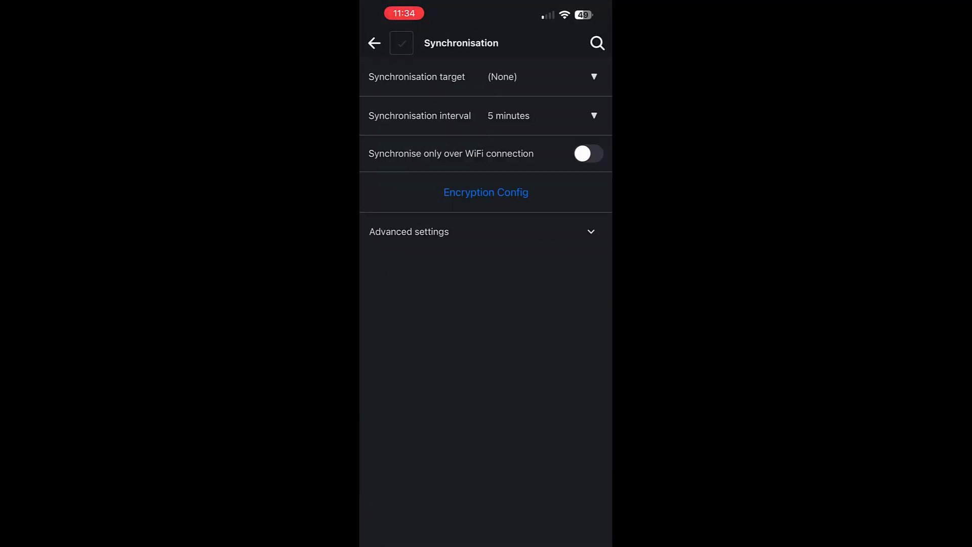
pyautogui.click(542, 76)
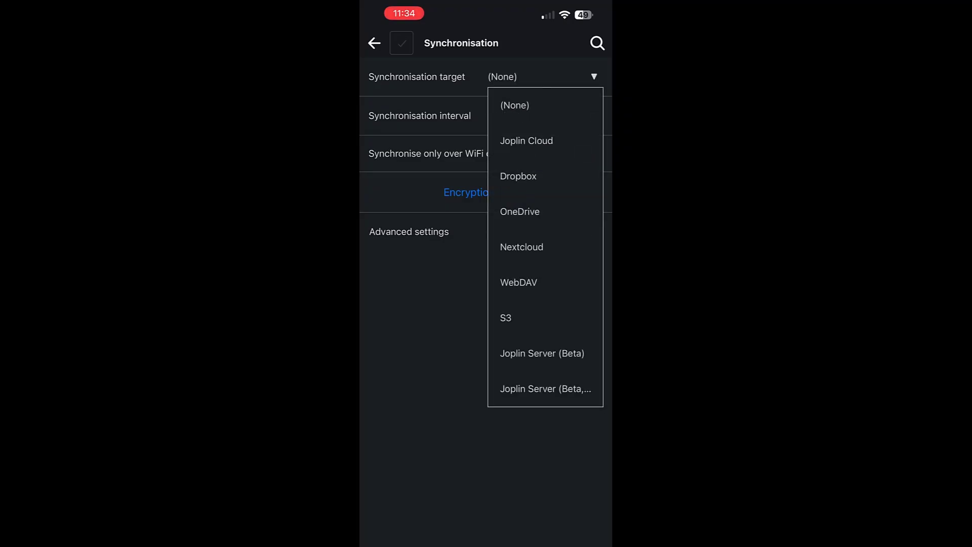
pyautogui.click(542, 353)
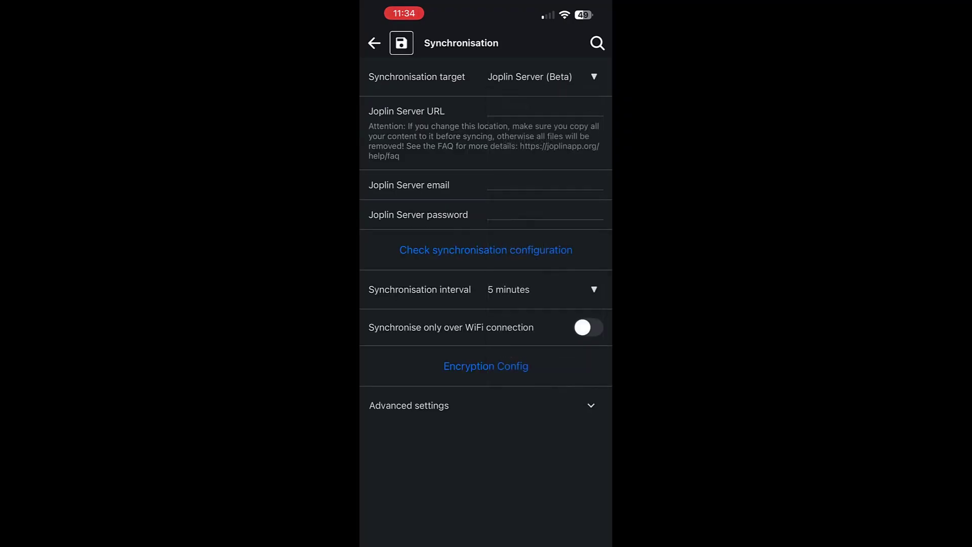
pyautogui.click(544, 110)
pyautogui.write('http')
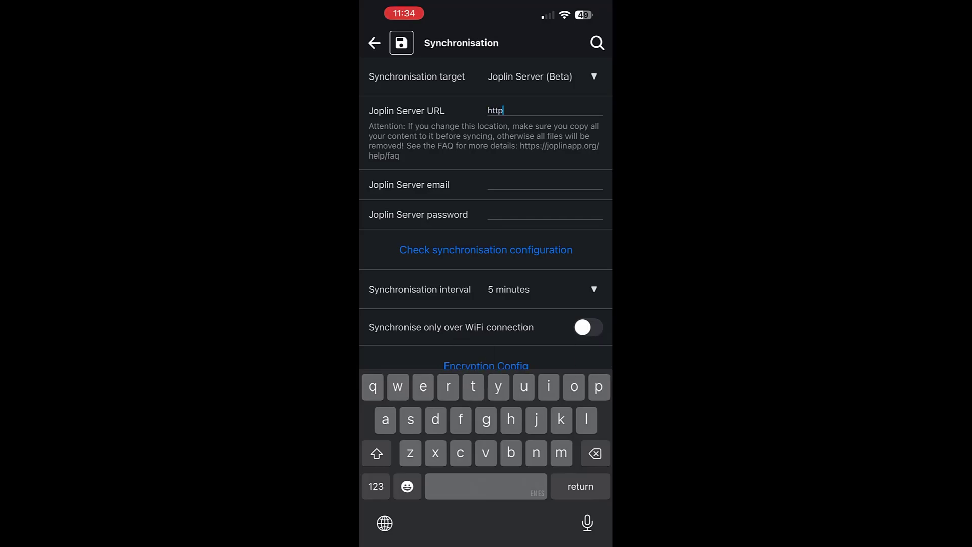
pyautogui.write('://')
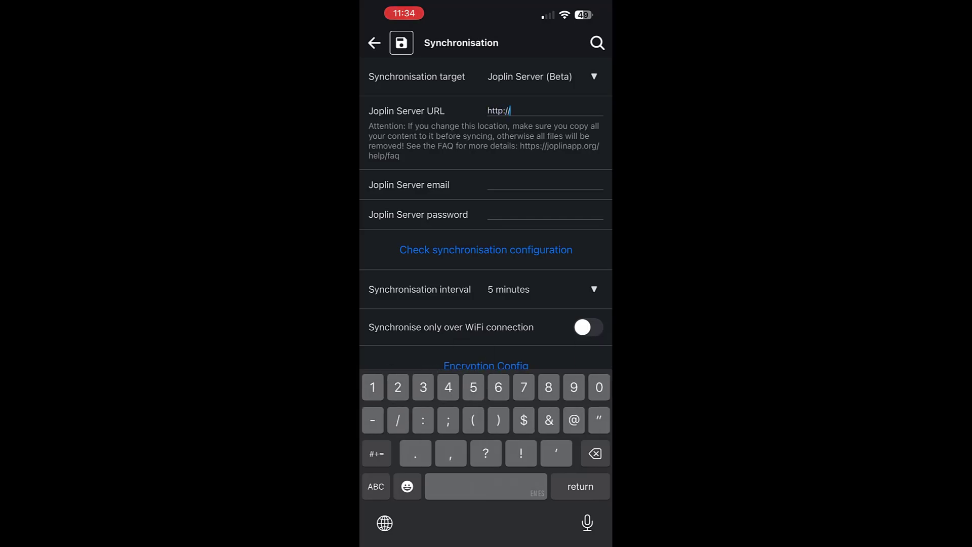
pyautogui.click(376, 487)
pyautogui.click(375, 486)
pyautogui.write('10.0.0.73:22300')
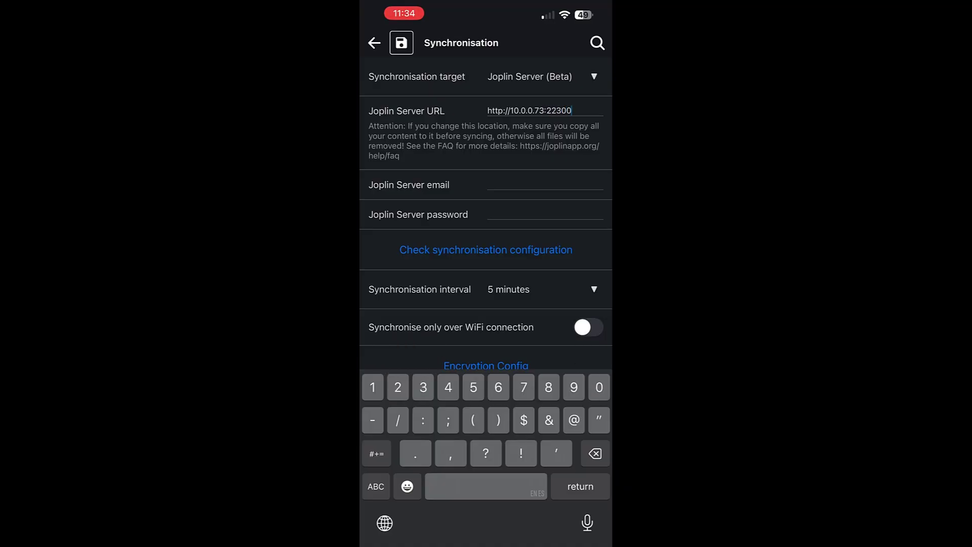
# Enter the admin login e-mail and save the synchronisation settings
pyautogui.click(545, 184)
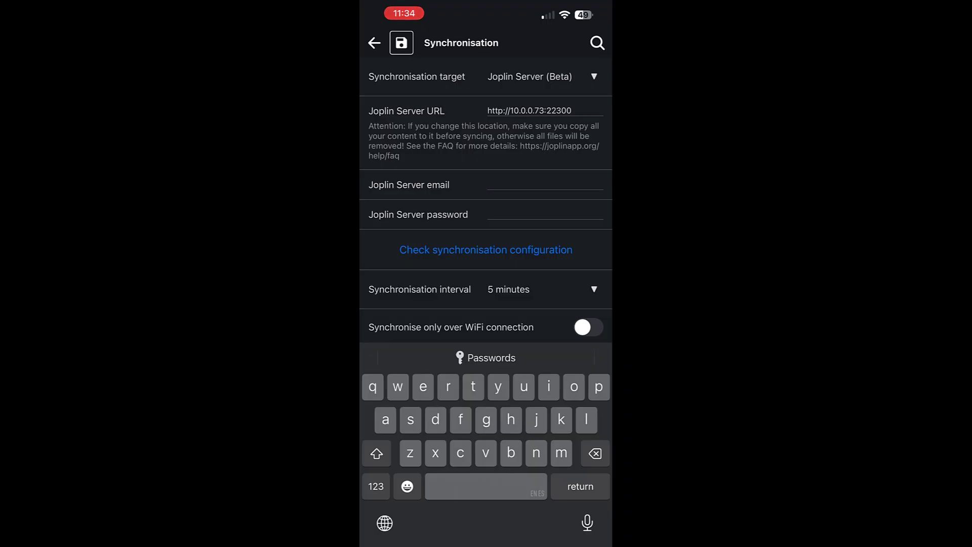
pyautogui.write('admin@local')
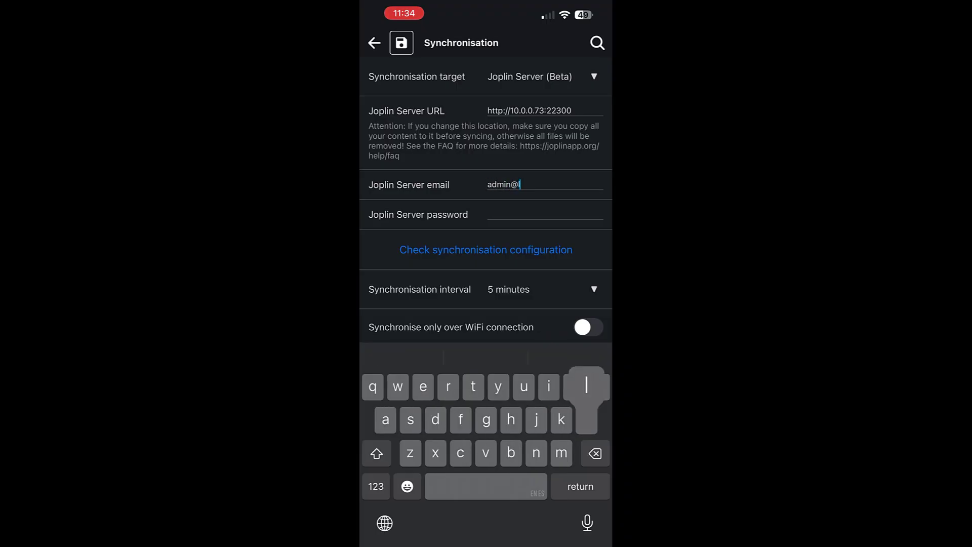
pyautogui.write('host')
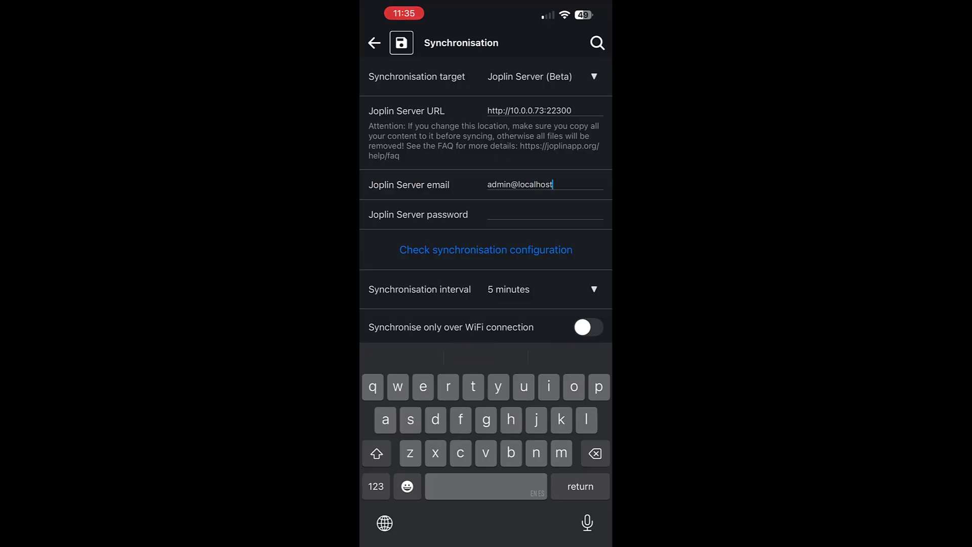
pyautogui.press('Return')
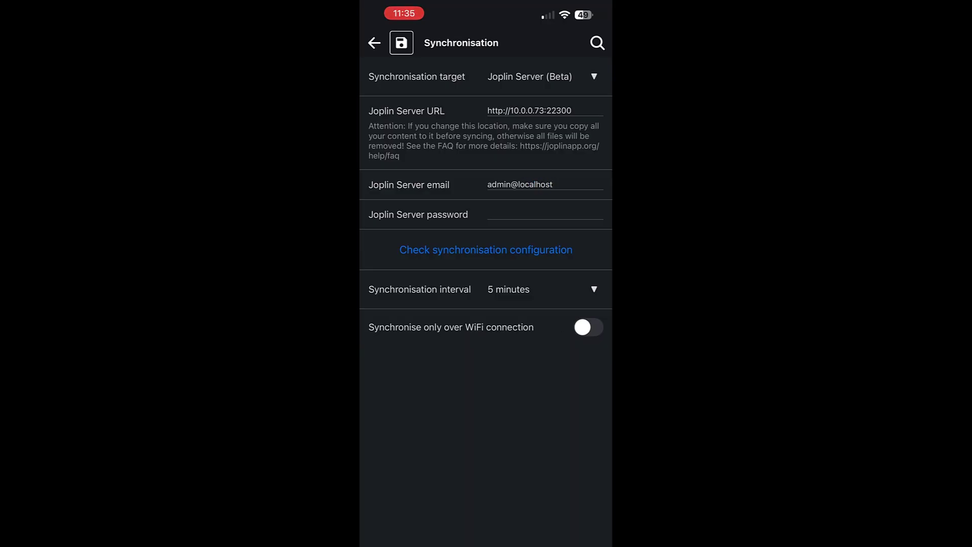
pyautogui.scroll(-2, 486, 202)
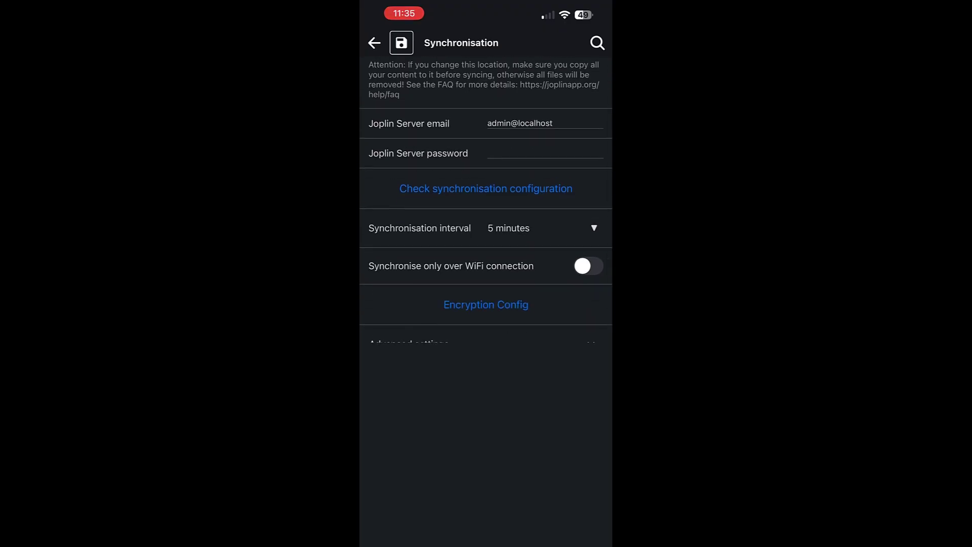
pyautogui.scroll(2, 486, 203)
pyautogui.click(401, 43)
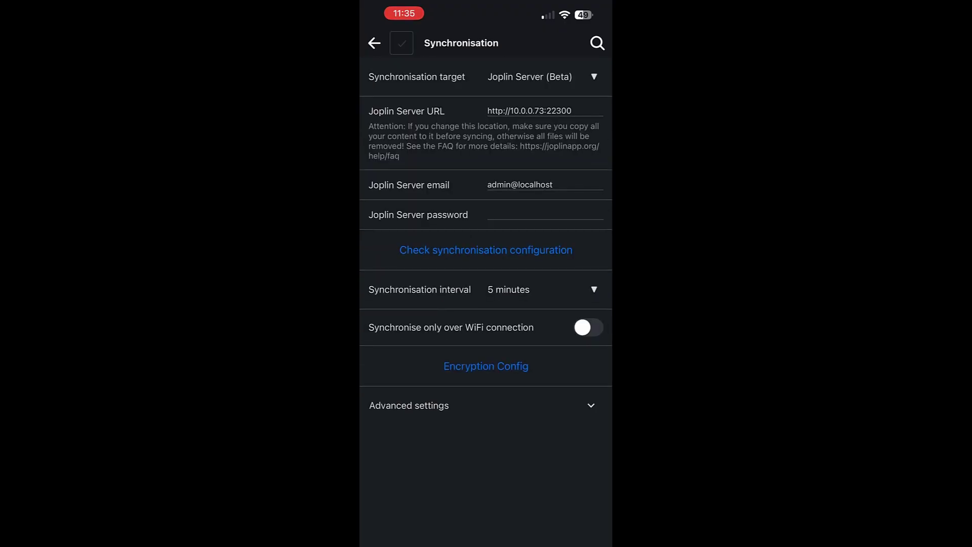
# Return to All notes, glance at the Welcome to Joplin! note, and allow local network access
pyautogui.click(374, 43)
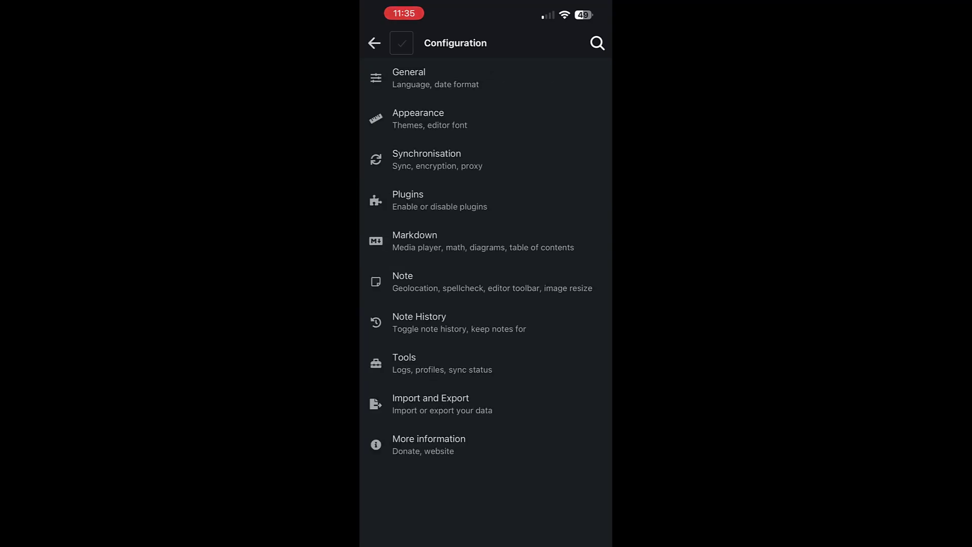
pyautogui.click(374, 44)
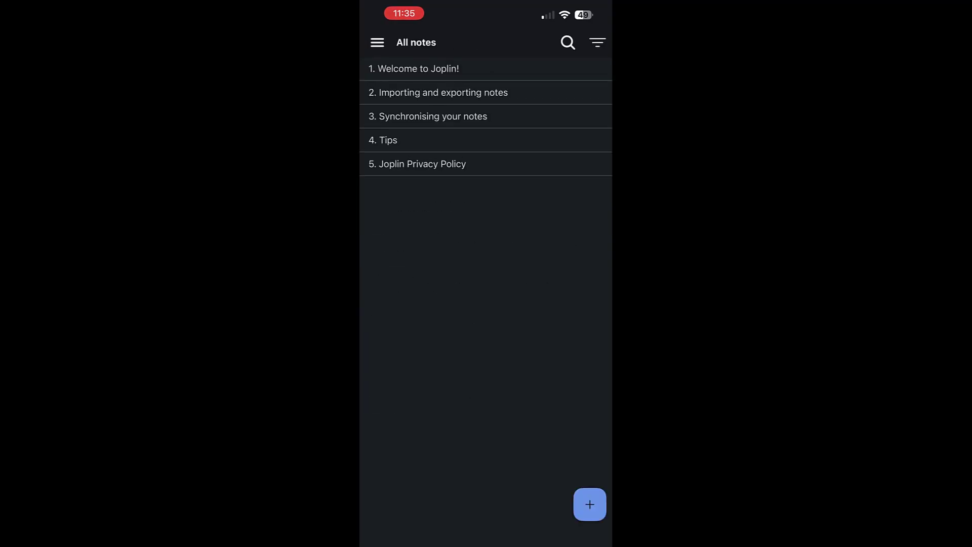
pyautogui.click(414, 69)
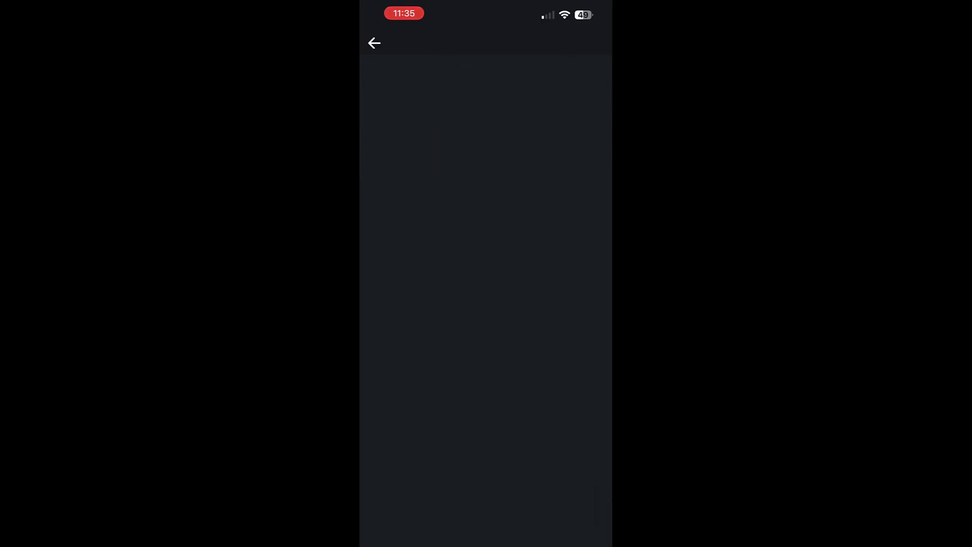
pyautogui.scroll(-5, 486, 304)
pyautogui.scroll(8, 486, 304)
pyautogui.click(374, 43)
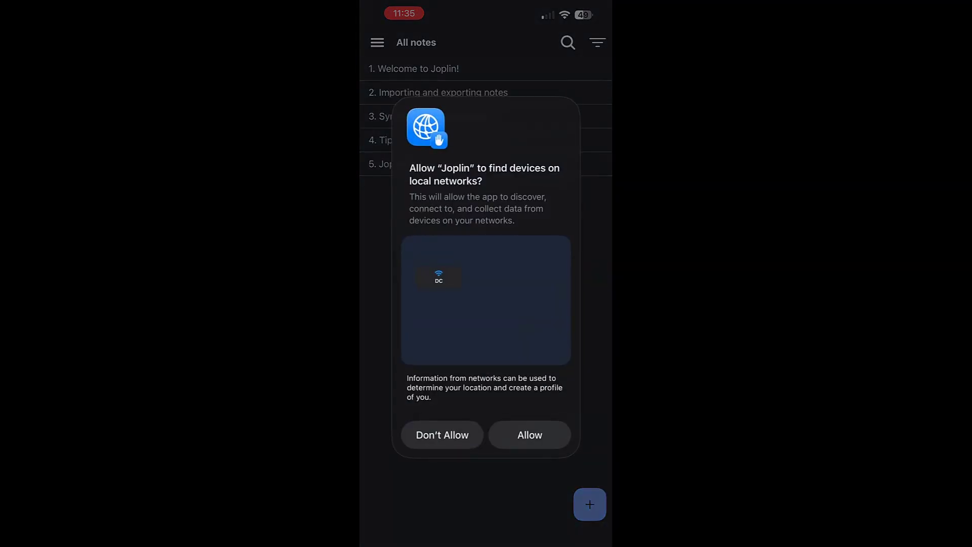
pyautogui.click(530, 435)
# Create a new note reading 'This is a test note' and check it in All notes
pyautogui.click(590, 504)
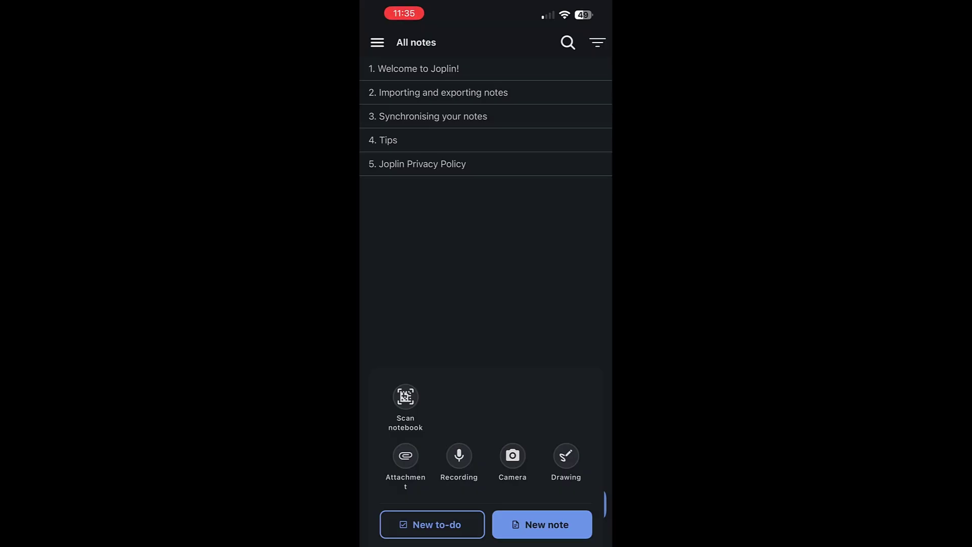
pyautogui.click(541, 525)
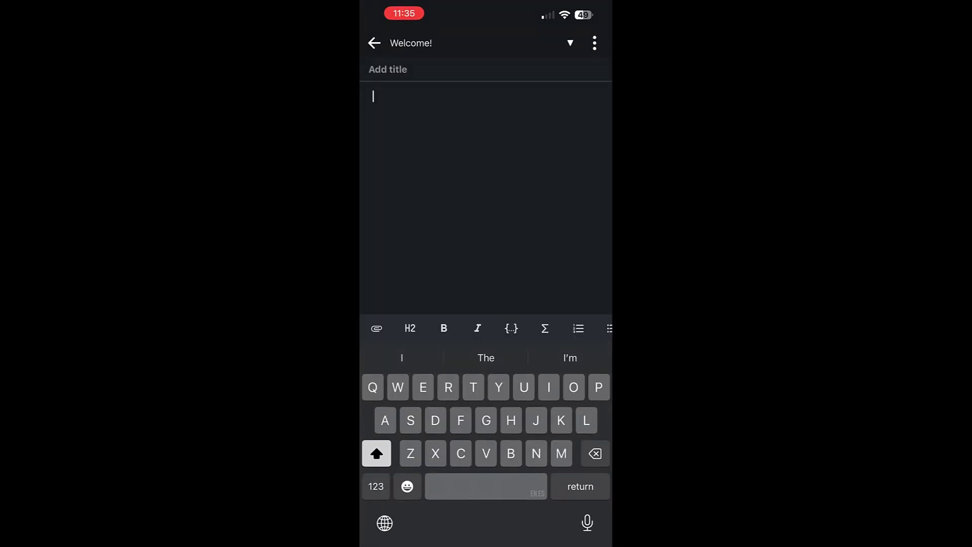
pyautogui.write('This is a test note')
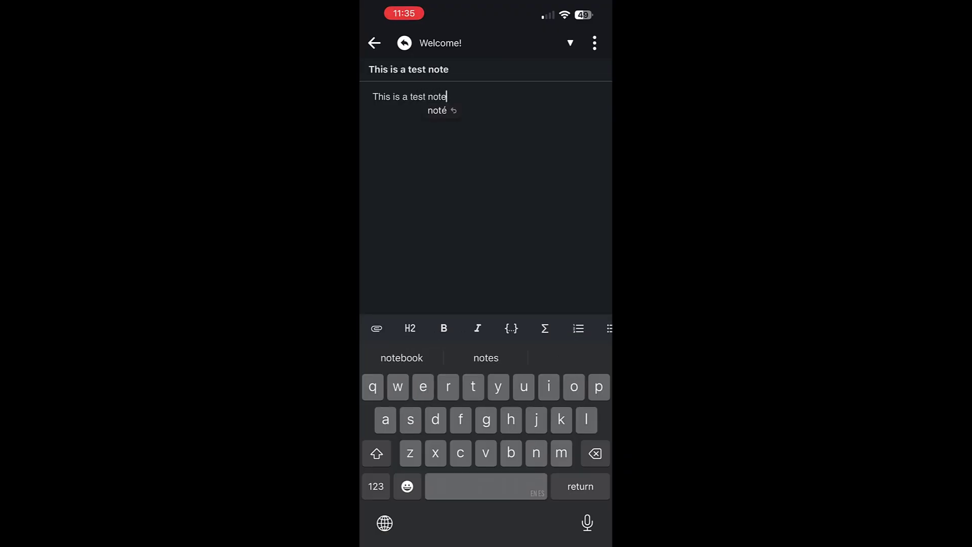
pyautogui.click(594, 43)
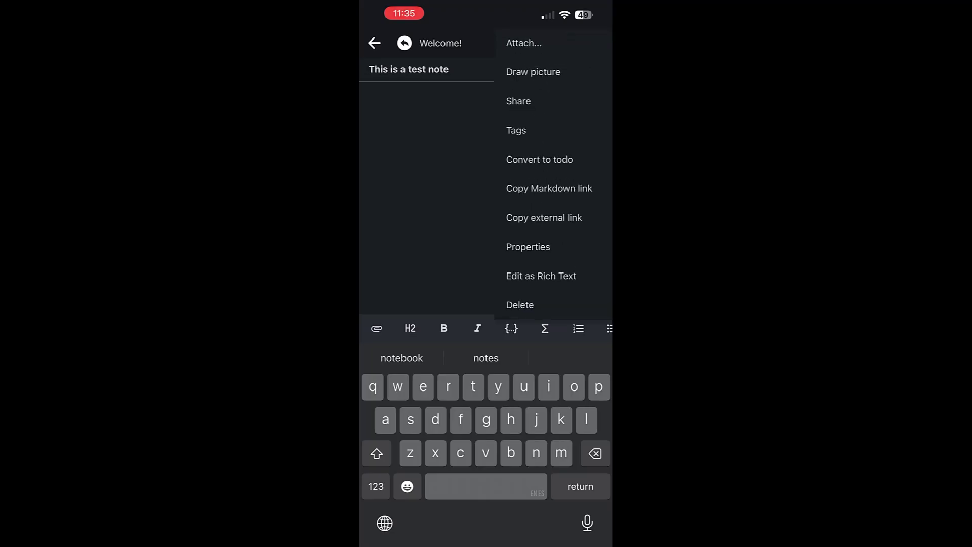
pyautogui.click(427, 197)
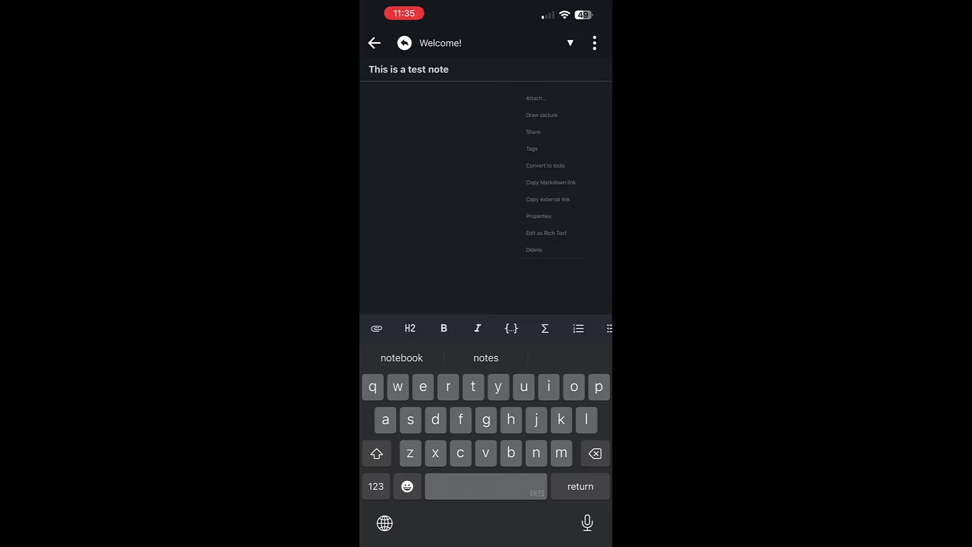
pyautogui.click(374, 43)
pyautogui.click(594, 43)
pyautogui.click(427, 253)
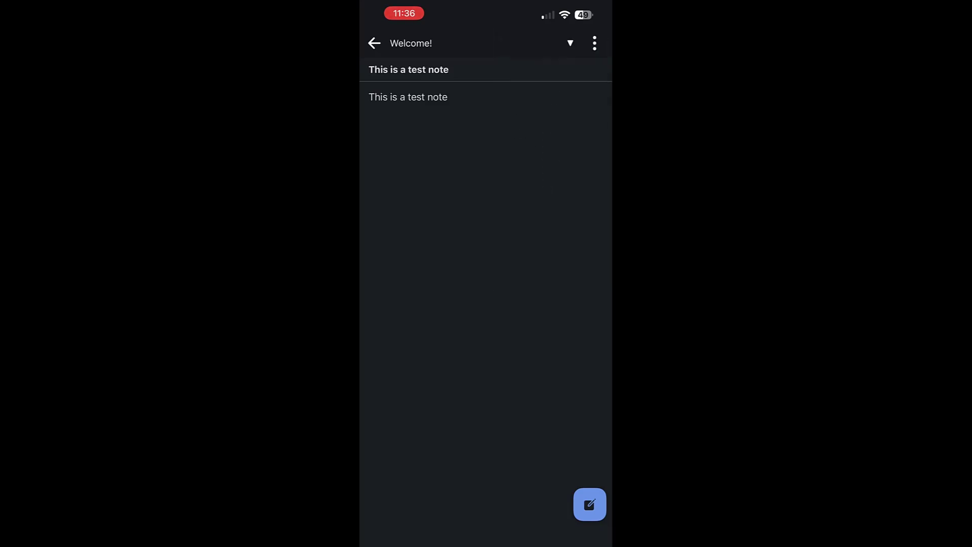
pyautogui.click(374, 43)
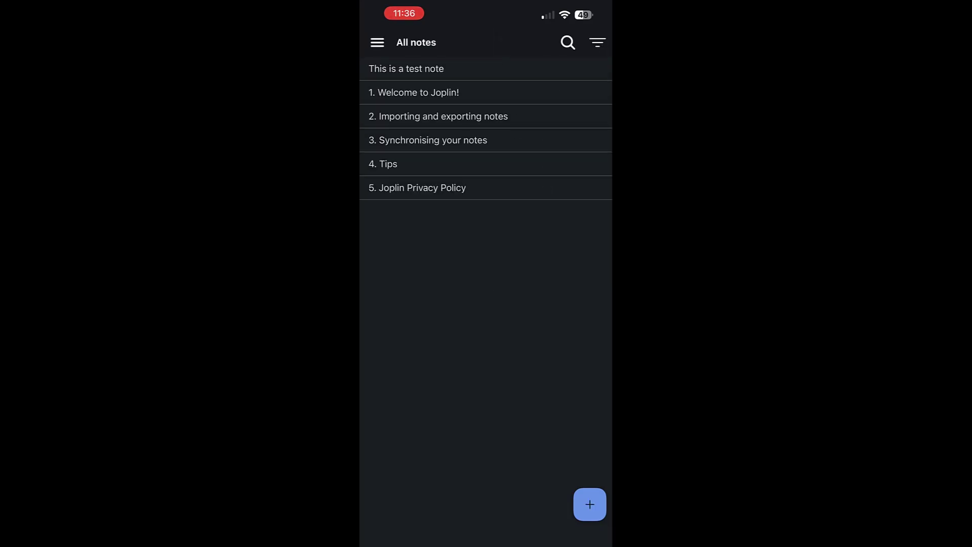
pyautogui.click(406, 69)
pyautogui.click(374, 43)
# Open the side panel to trigger a sync of the notes
pyautogui.click(377, 42)
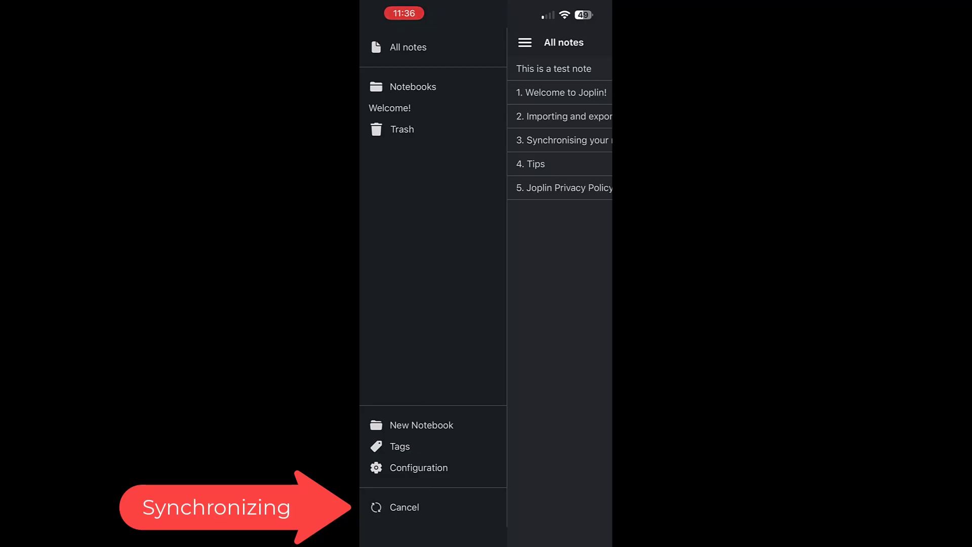
pyautogui.click(418, 468)
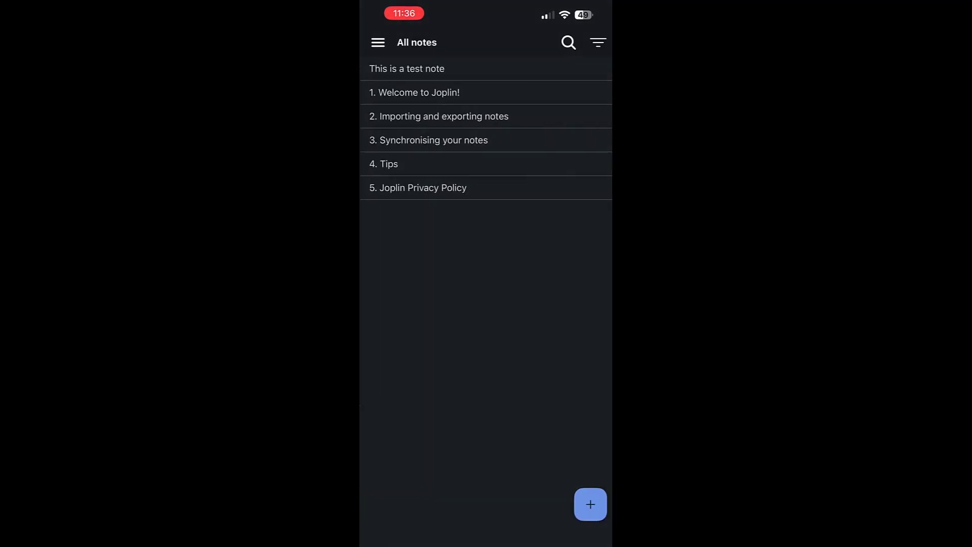
pyautogui.click(377, 42)
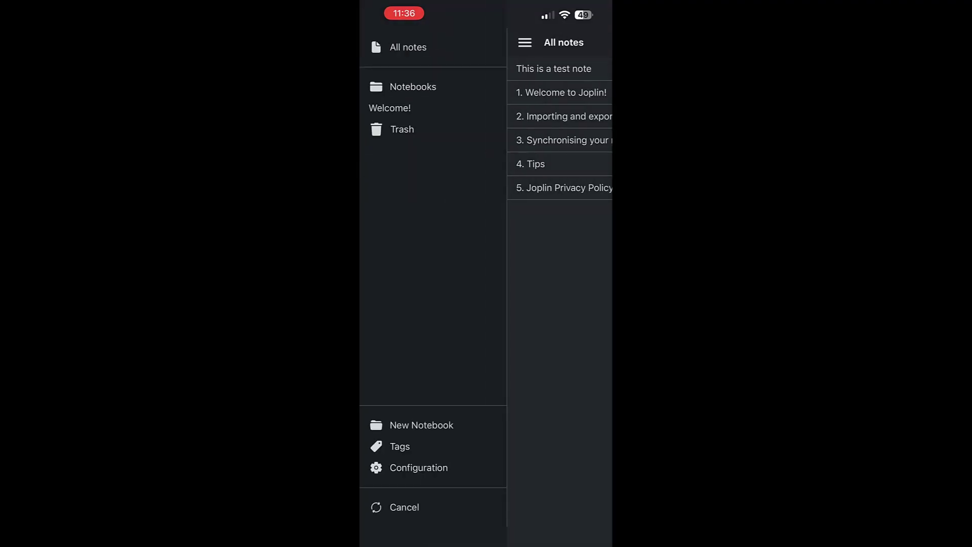
# Create a top-level notebook named 'Test notebook' with no parent
pyautogui.click(422, 425)
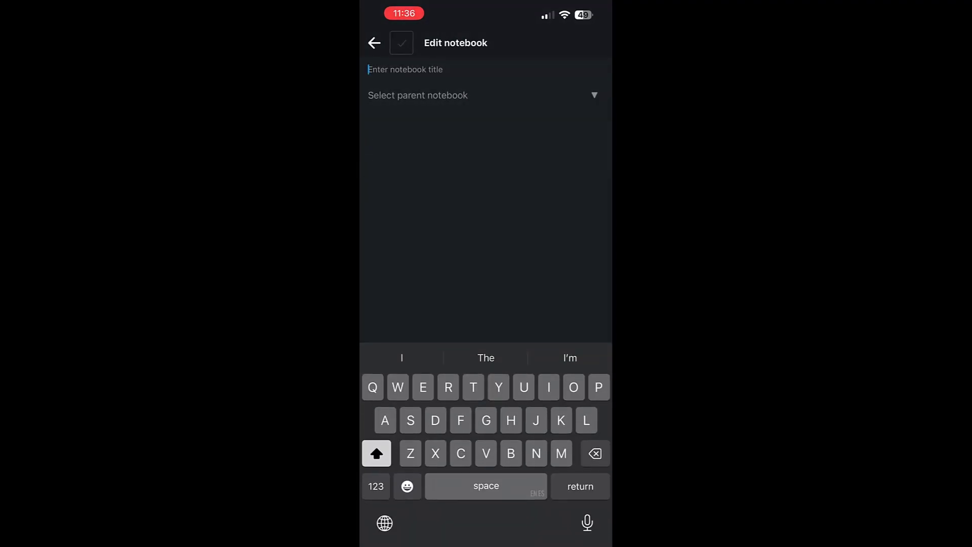
pyautogui.write('Test')
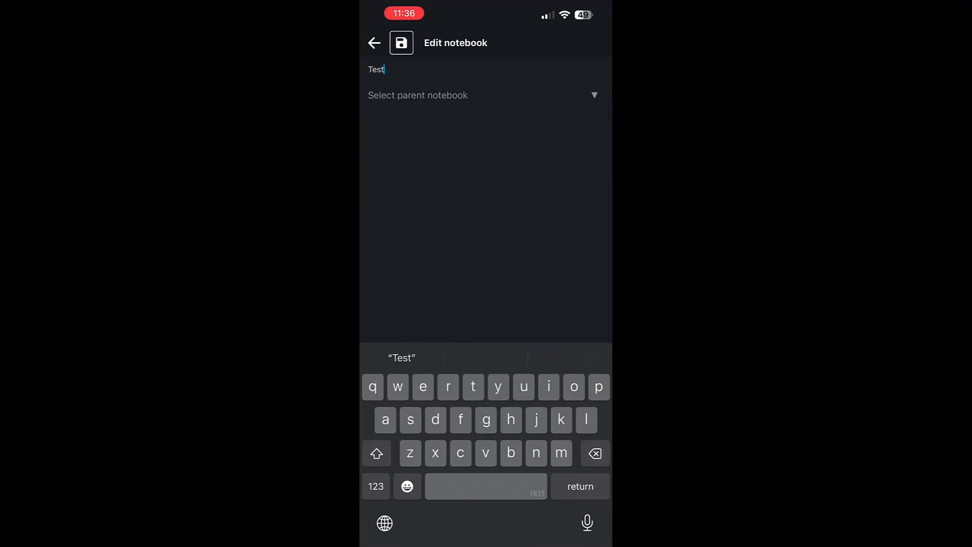
pyautogui.write(' notebook')
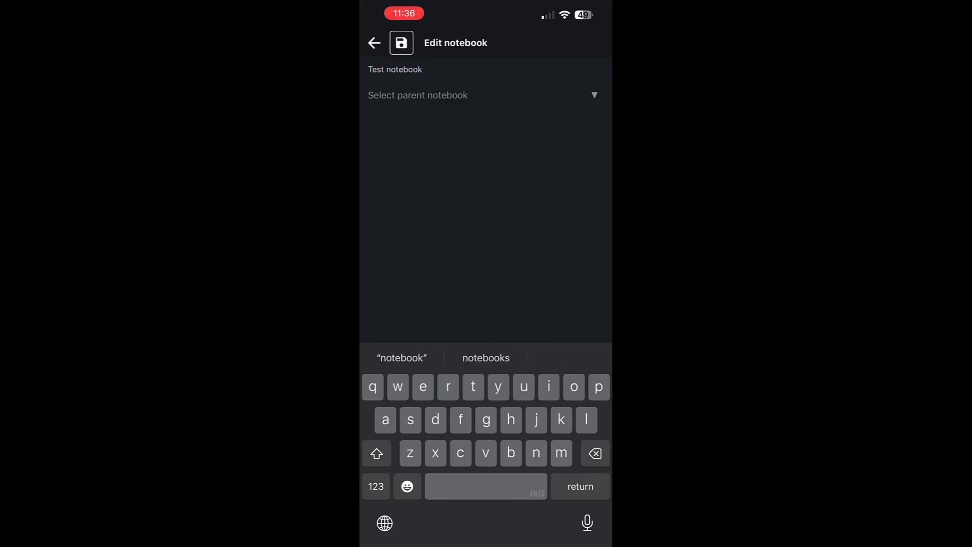
pyautogui.press('Return')
pyautogui.click(418, 95)
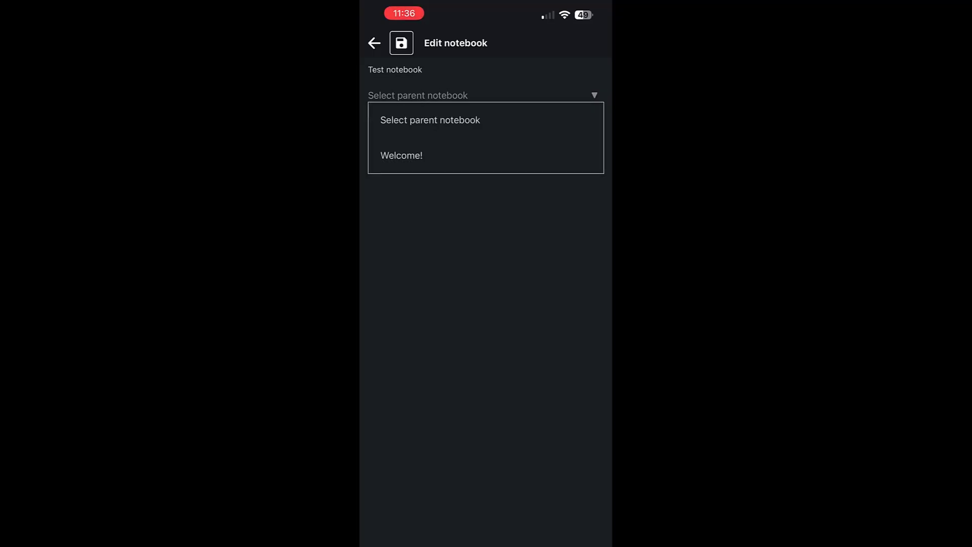
pyautogui.click(430, 120)
pyautogui.click(401, 42)
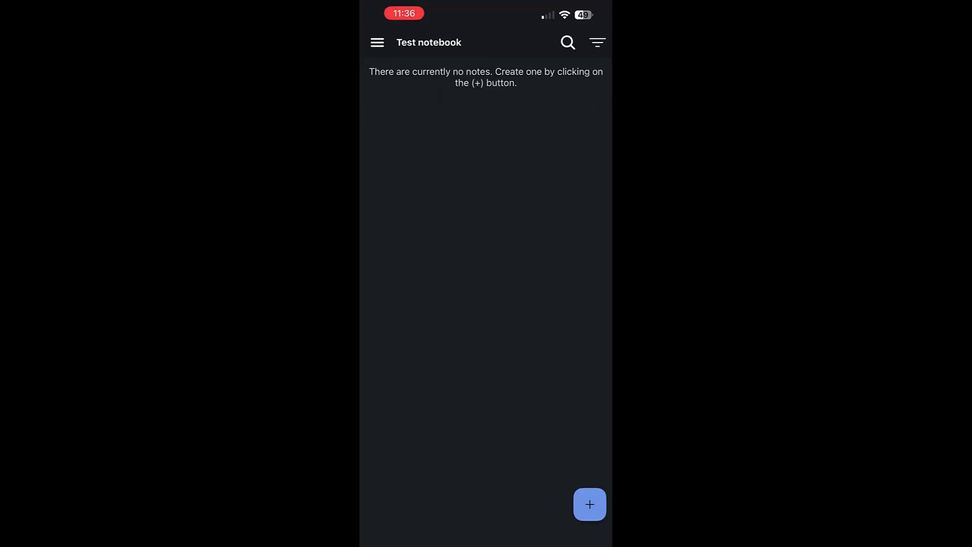
pyautogui.click(589, 504)
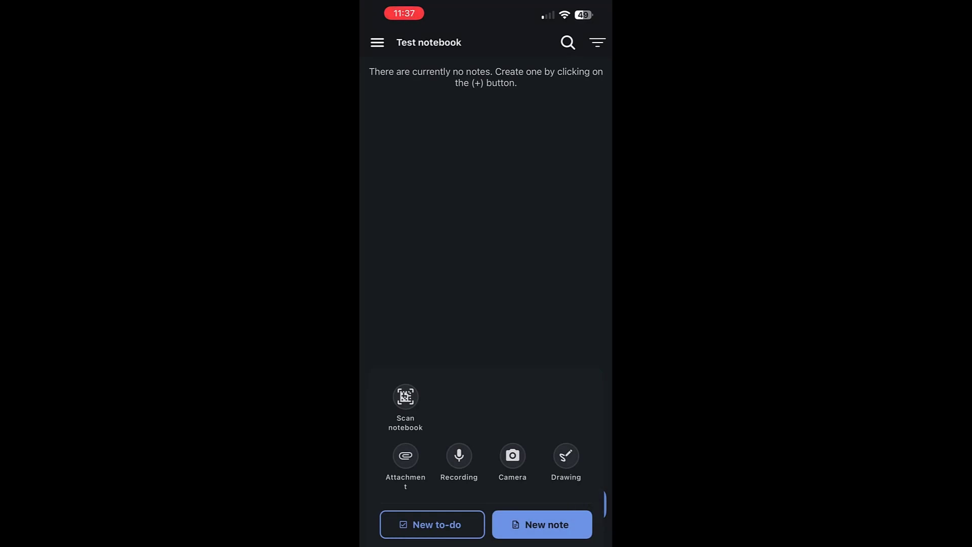
# Start a Drawing note and handwrite 'Test Note' with squiggles beneath on the canvas
pyautogui.click(567, 455)
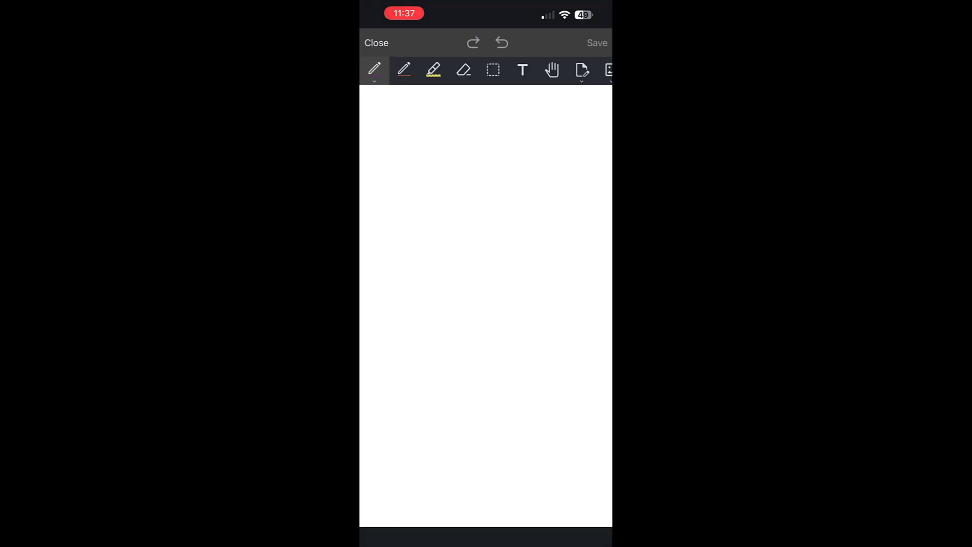
pyautogui.moveTo(424, 153); pyautogui.dragTo(419, 259)
pyautogui.moveTo(393, 163); pyautogui.dragTo(474, 119)
pyautogui.moveTo(438, 238); pyautogui.dragTo(491, 231)
pyautogui.moveTo(513, 194); pyautogui.dragTo(495, 229)
pyautogui.moveTo(539, 137); pyautogui.dragTo(551, 221)
pyautogui.moveTo(533, 186); pyautogui.dragTo(590, 154)
pyautogui.moveTo(379, 332)
pyautogui.mouseDown()
pyautogui.moveTo(411, 326)
pyautogui.moveTo(448, 388)
pyautogui.mouseUp()
pyautogui.moveTo(469, 340); pyautogui.dragTo(471, 350)
pyautogui.moveTo(507, 269)
pyautogui.mouseDown()
pyautogui.moveTo(544, 344)
pyautogui.moveTo(555, 322)
pyautogui.mouseUp()
pyautogui.moveTo(490, 298); pyautogui.dragTo(548, 271)
pyautogui.moveTo(417, 451)
pyautogui.mouseDown()
pyautogui.moveTo(481, 422)
pyautogui.moveTo(500, 401)
pyautogui.mouseUp()
pyautogui.moveTo(537, 394); pyautogui.dragTo(526, 420)
pyautogui.moveTo(579, 351); pyautogui.dragTo(537, 395)
pyautogui.moveTo(487, 452); pyautogui.dragTo(533, 427)
pyautogui.moveTo(462, 493)
pyautogui.mouseDown()
pyautogui.moveTo(544, 476)
pyautogui.moveTo(573, 444)
pyautogui.mouseUp()
# Save the drawing, reopen the Drawing note to check it, and start a sync
pyautogui.click(597, 43)
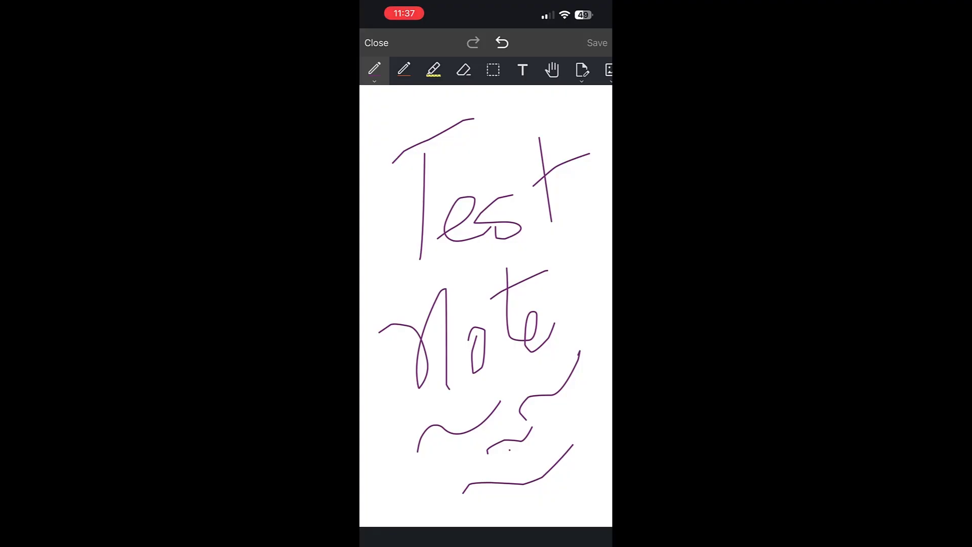
pyautogui.click(376, 43)
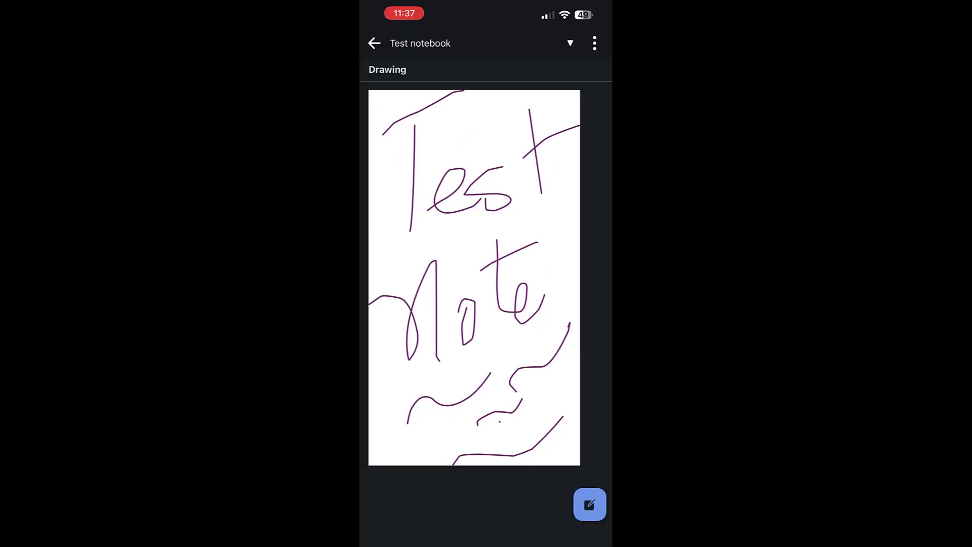
pyautogui.scroll(-2, 474, 277)
pyautogui.scroll(3, 474, 278)
pyautogui.click(375, 43)
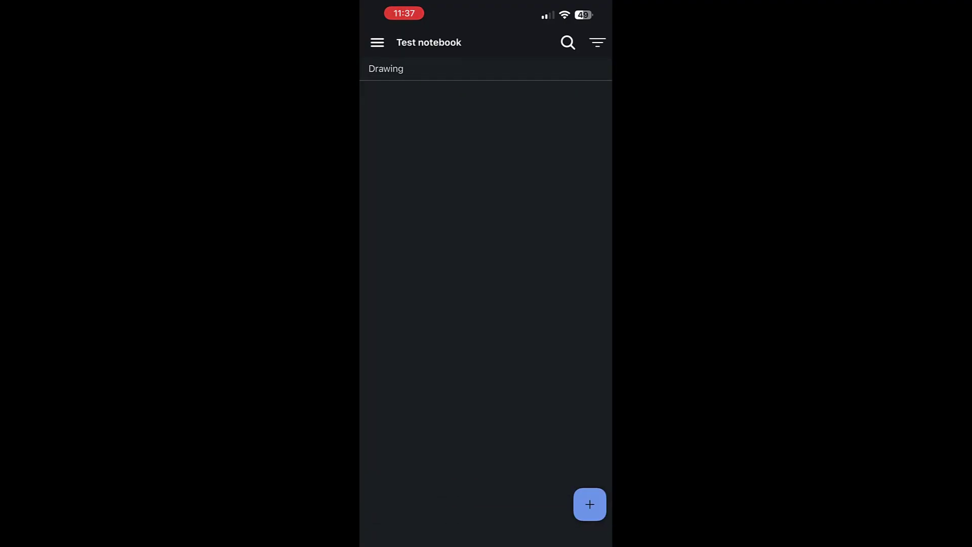
pyautogui.click(386, 69)
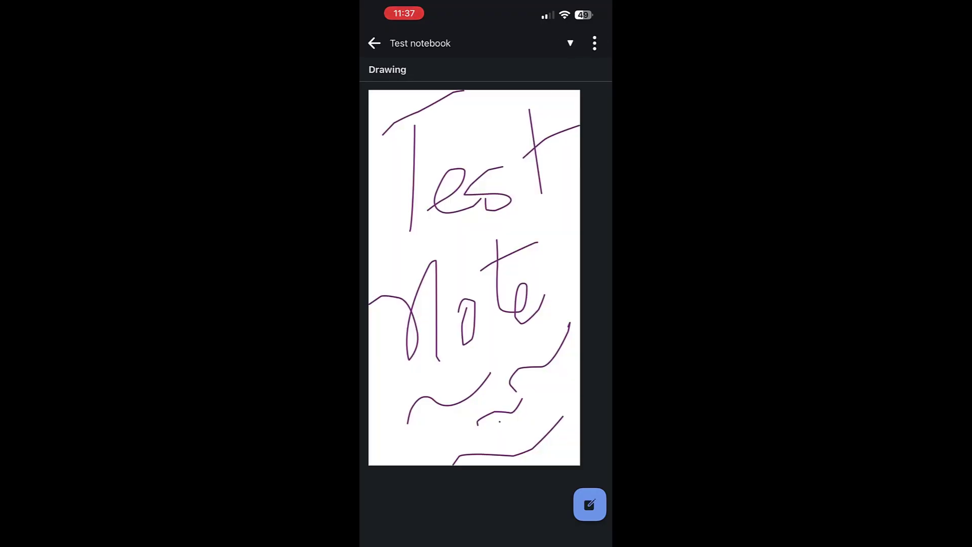
pyautogui.scroll(-2, 474, 278)
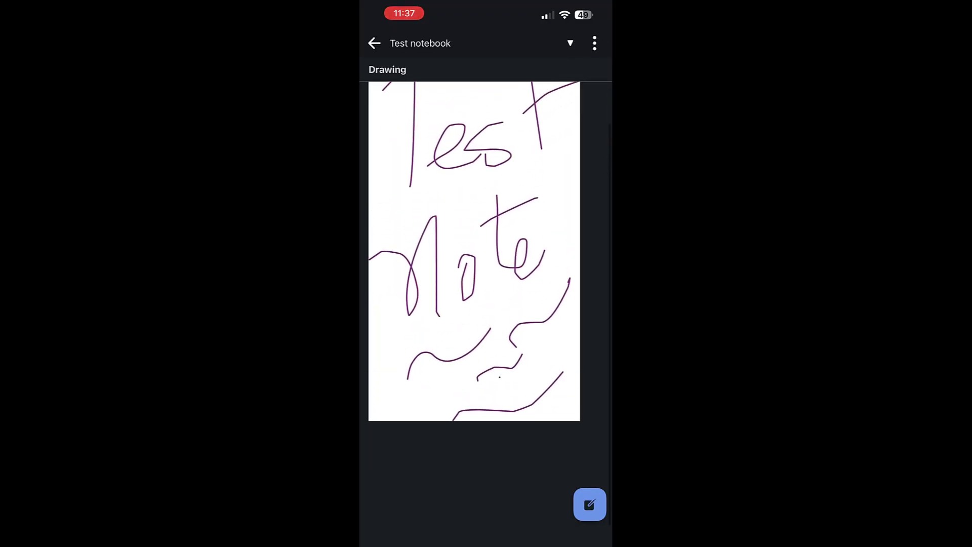
pyautogui.click(374, 43)
pyautogui.click(377, 42)
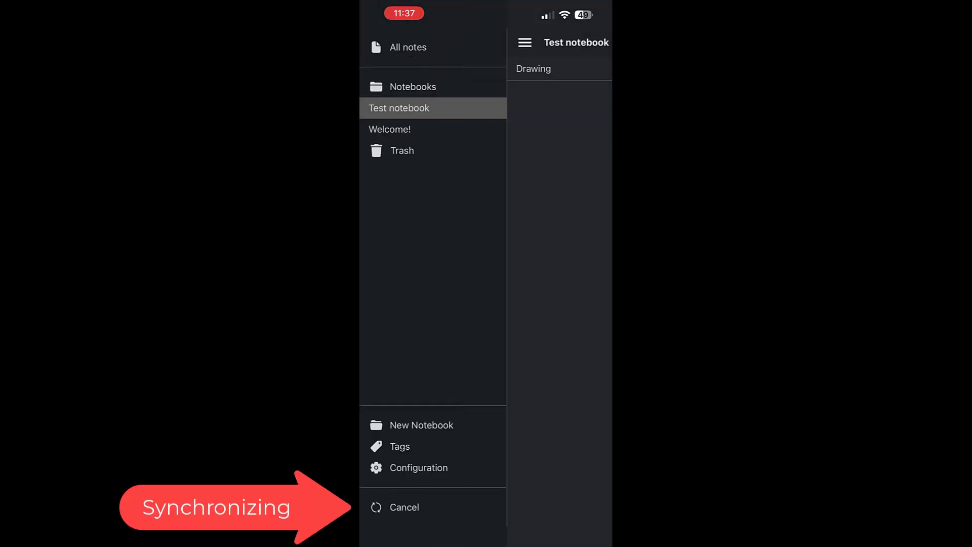
# Switch to the Welcome! notebook to see 'This is a test note' above the five starter notes
pyautogui.click(389, 129)
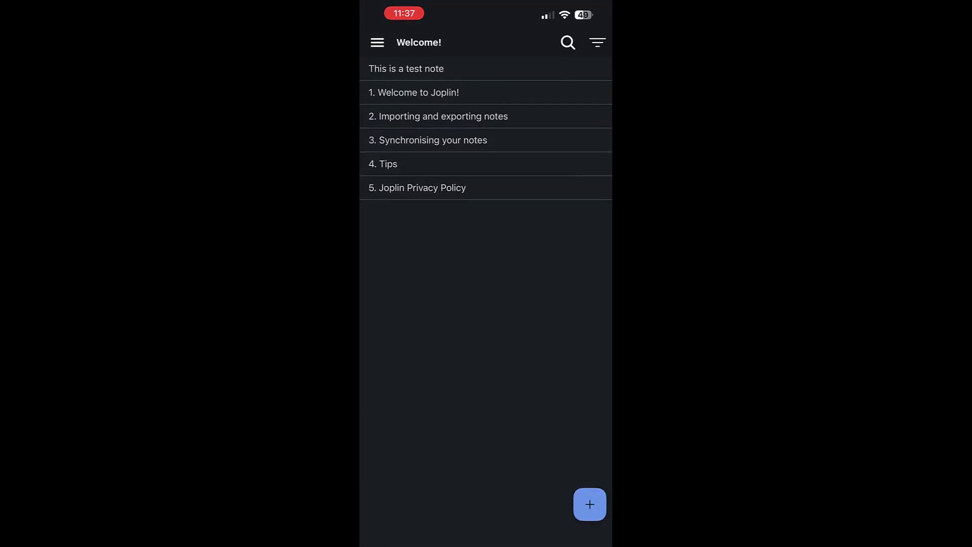